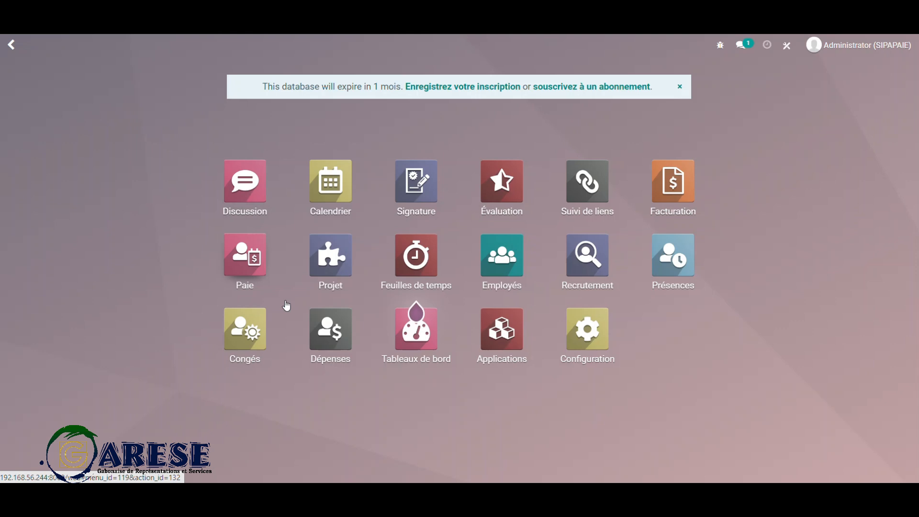
Step: Open the Employés app and display the overview of departments
click(502, 252)
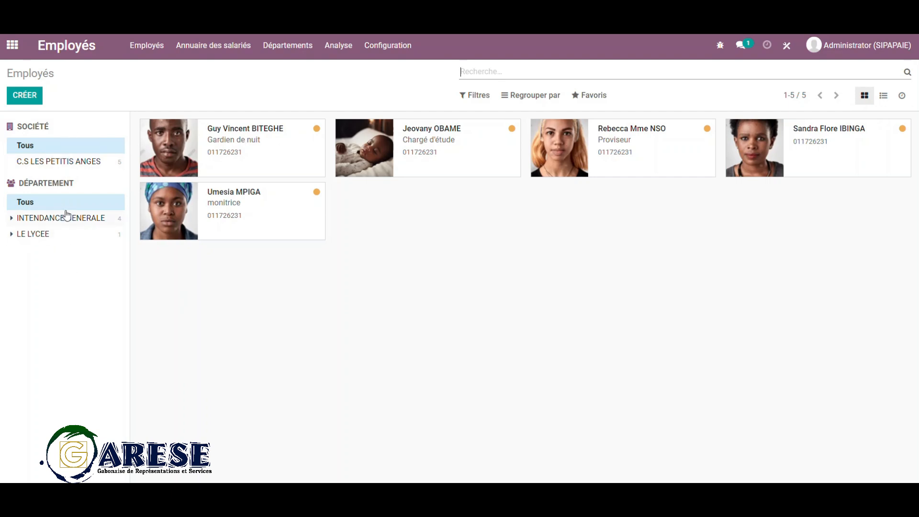
click(299, 55)
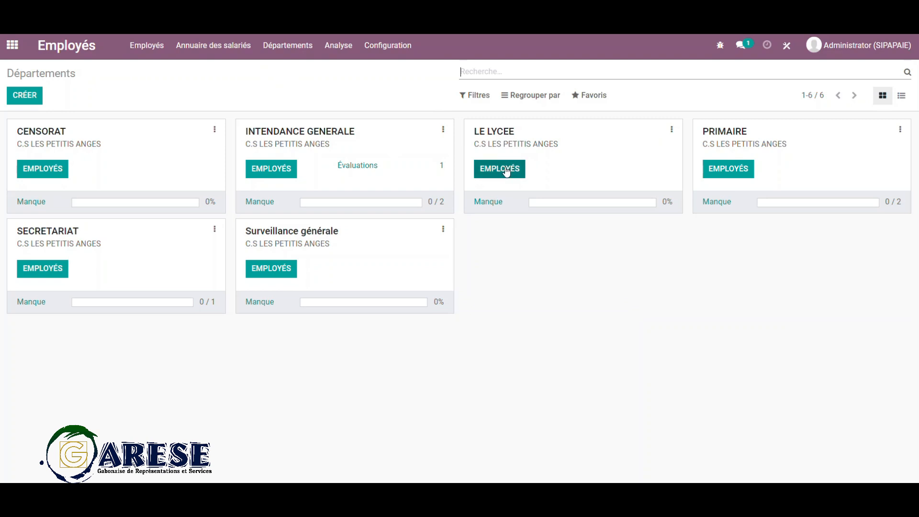
Step: Filter the employee list by company C.S LES PETITIS ANGES and successively by INTENDANCE GENERALE, PRIMAIRE, LE LYCEE and SECRETARIAT
click(152, 48)
click(154, 70)
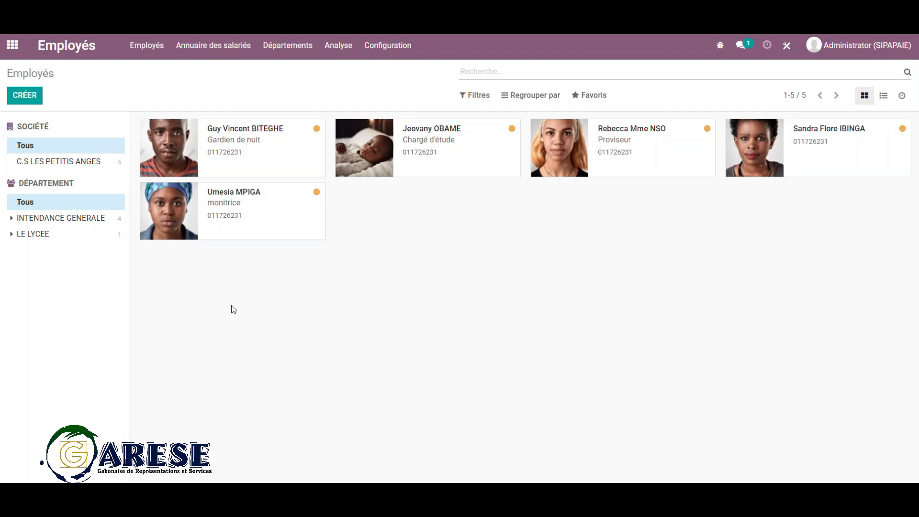
click(98, 162)
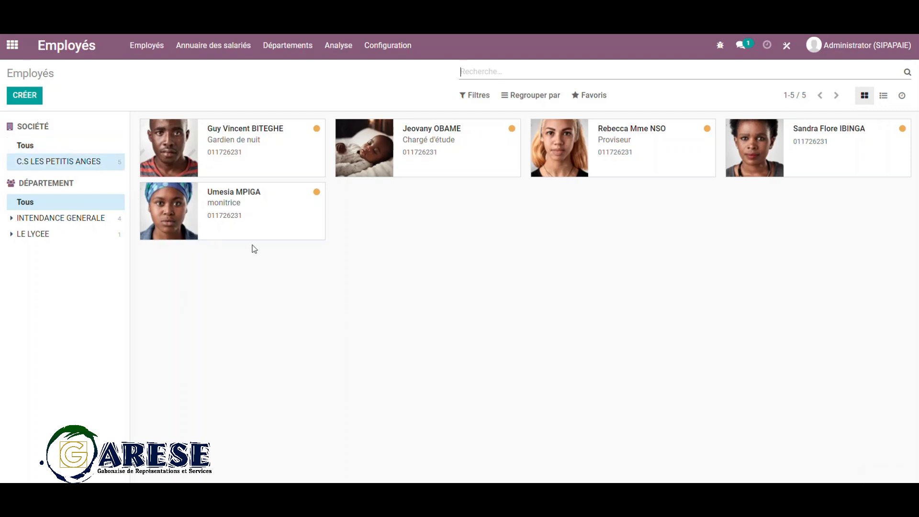
click(89, 218)
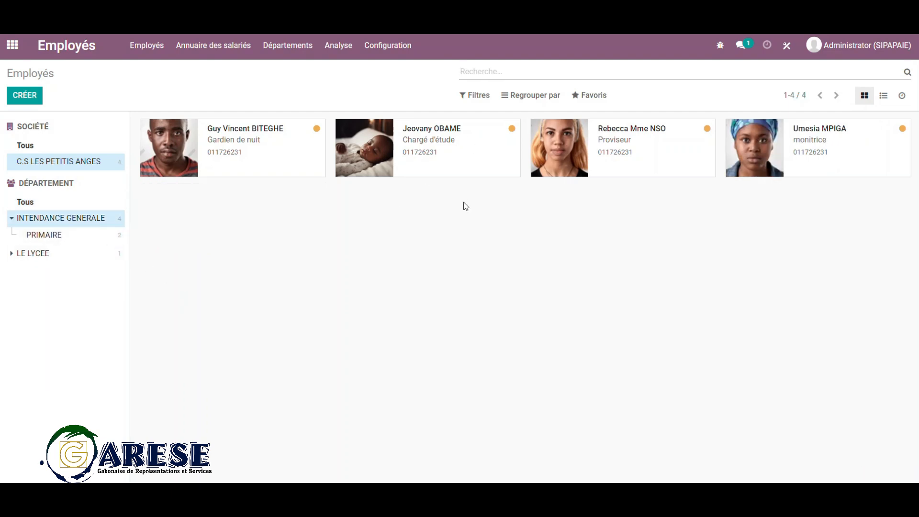
click(67, 238)
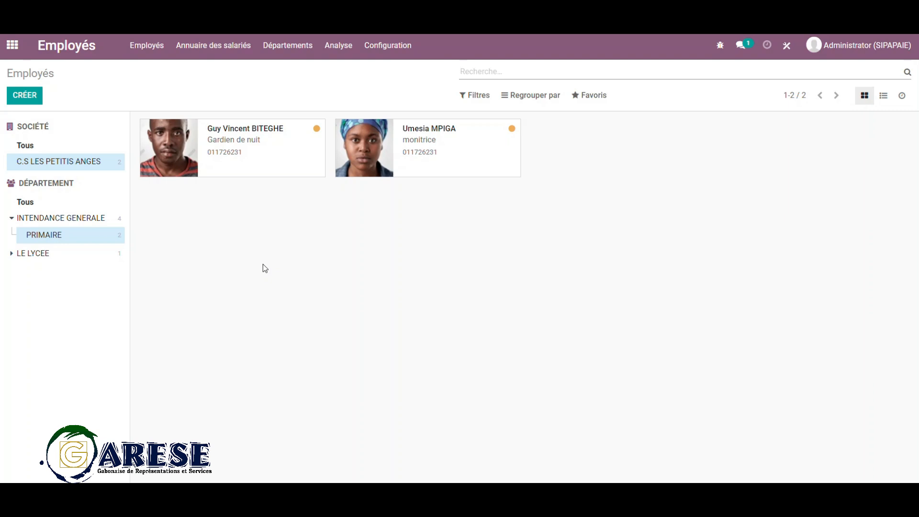
click(74, 253)
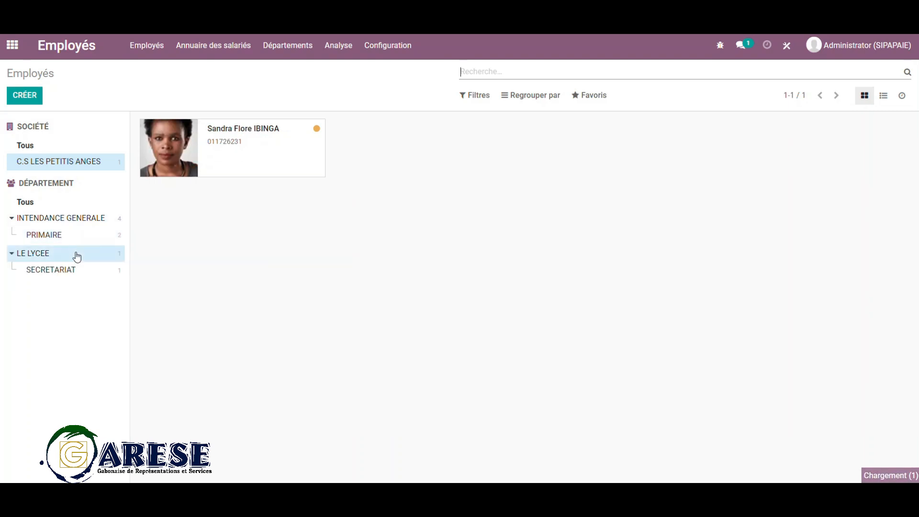
click(89, 277)
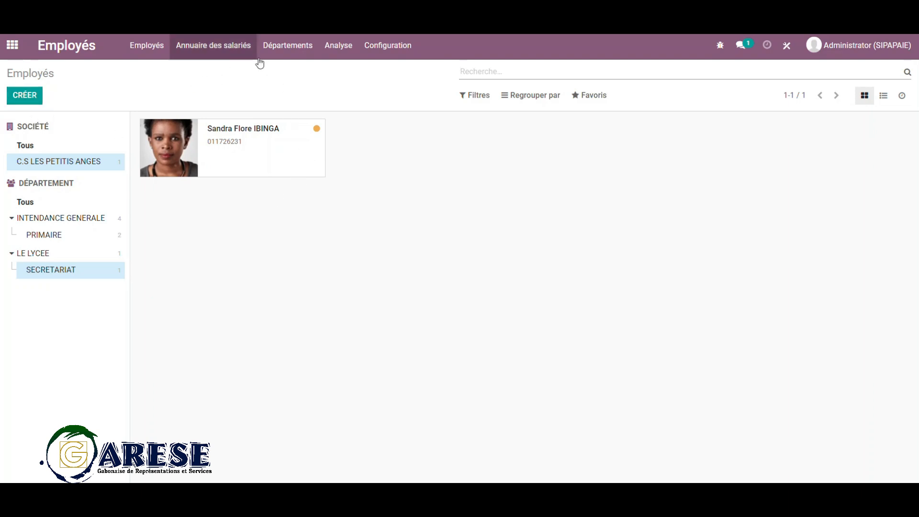
Step: Revisit the departments overview and look through the configured list of job positions (Postes)
click(289, 55)
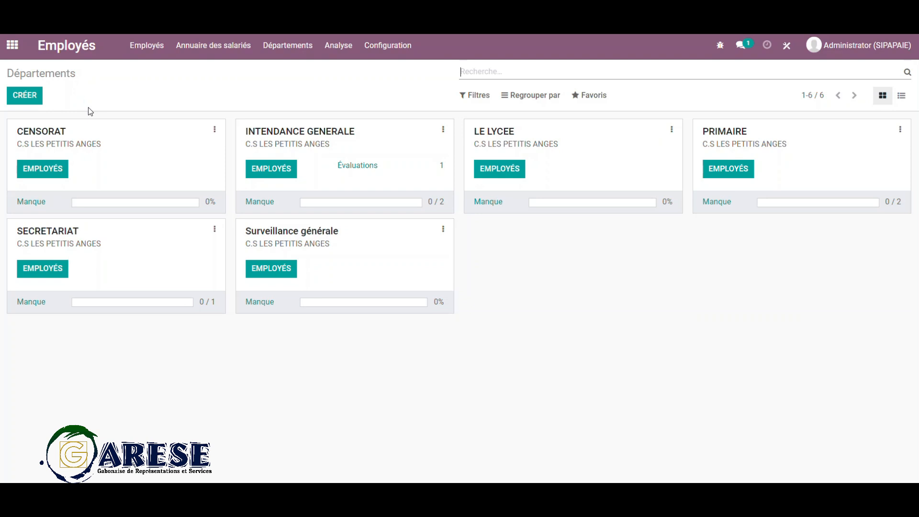
click(378, 50)
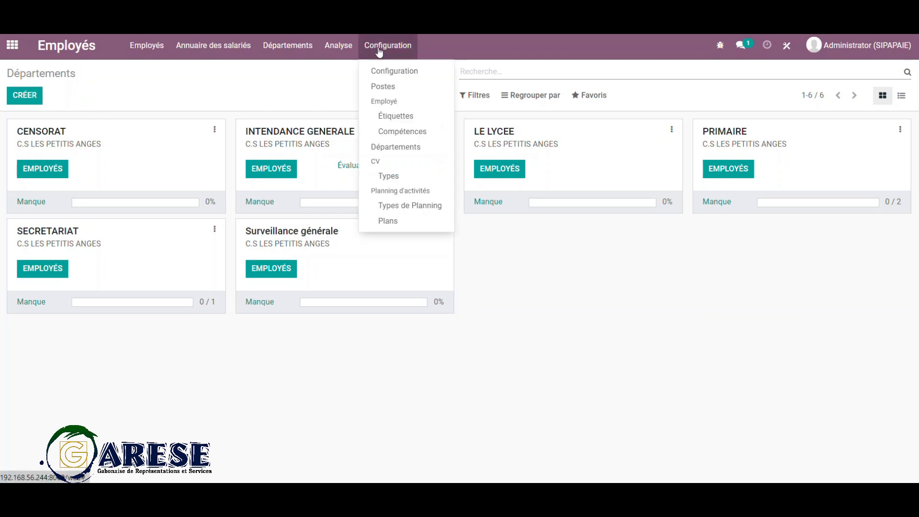
click(385, 88)
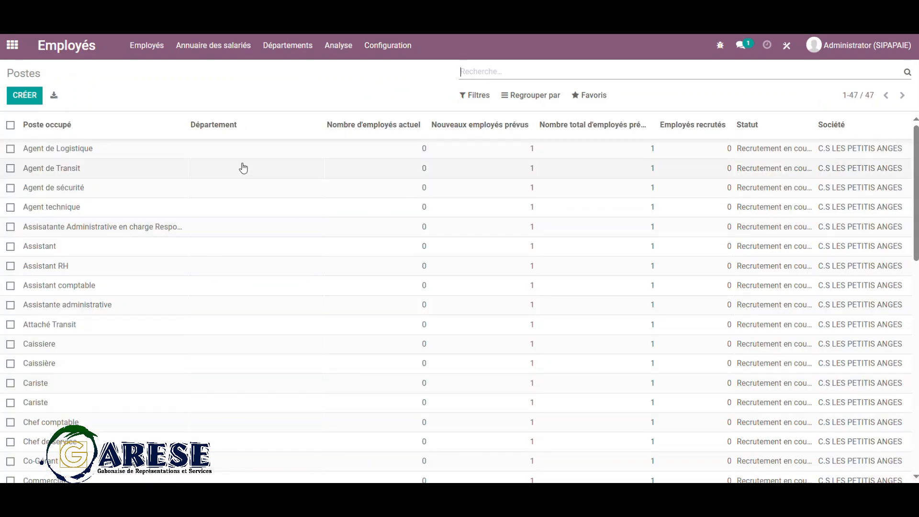
scroll(207, 303, down, 1)
scroll(208, 304, down, 10)
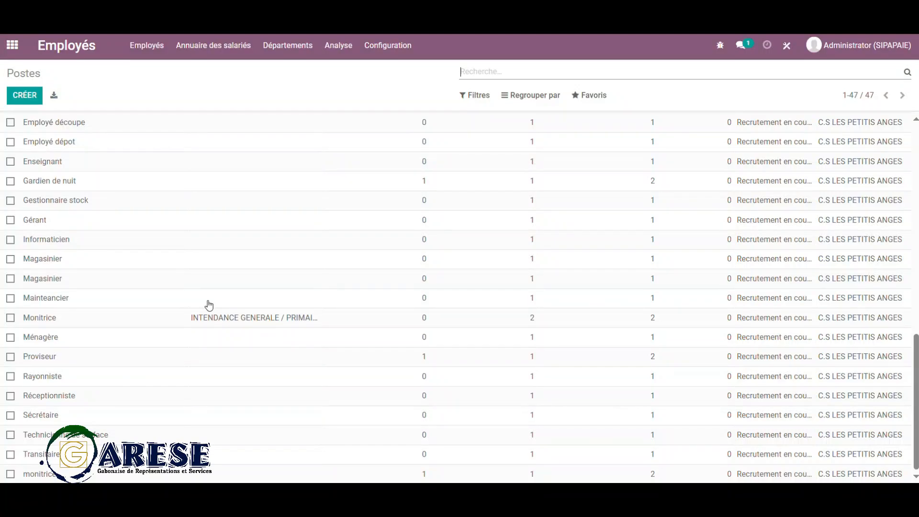
scroll(209, 305, up, 10)
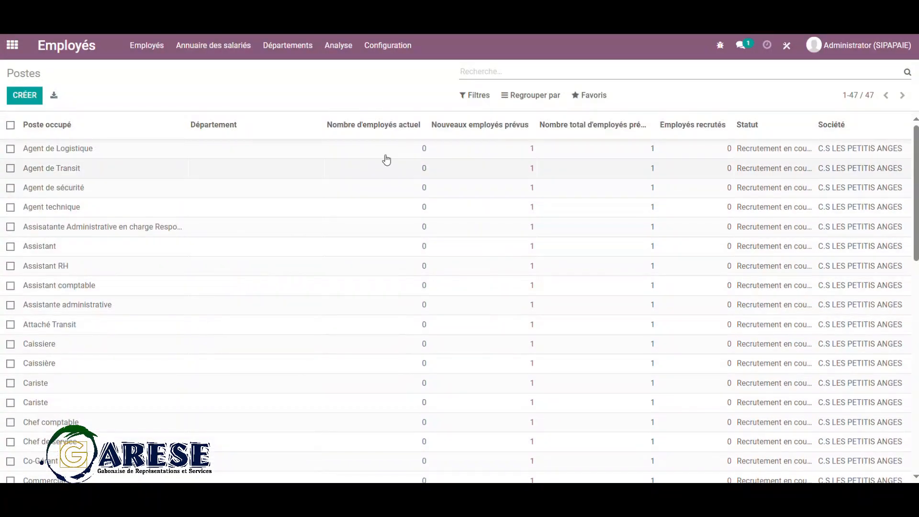
Step: Display the employee directory (Annuaire des salariés)
click(388, 48)
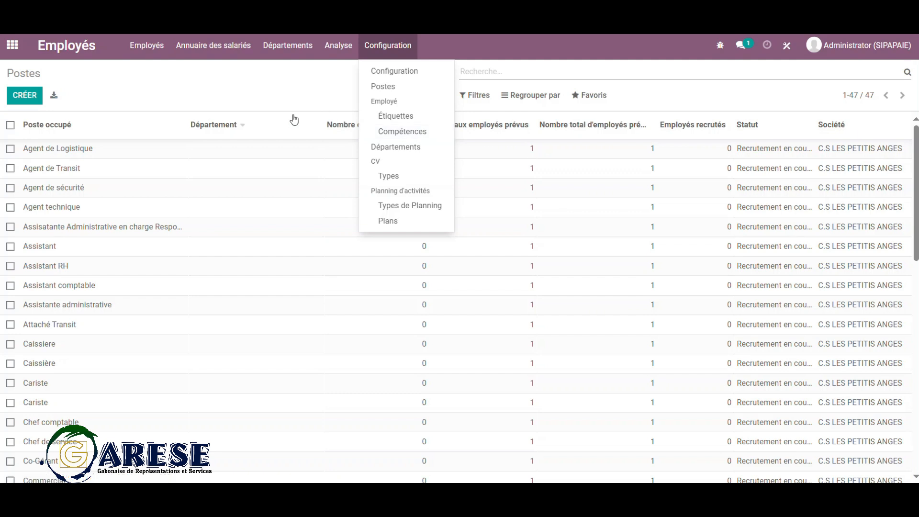
click(209, 54)
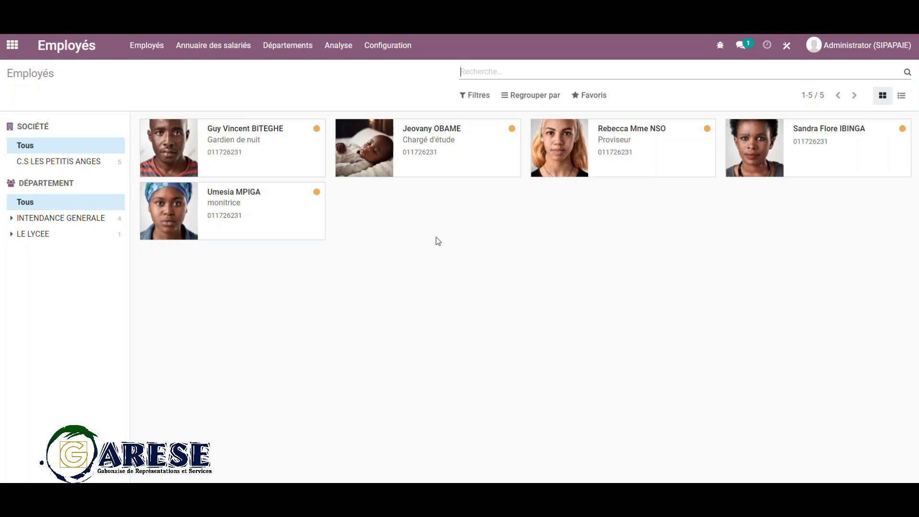
Step: Switch to the Paie app and open the Proviseur's employee record
click(10, 47)
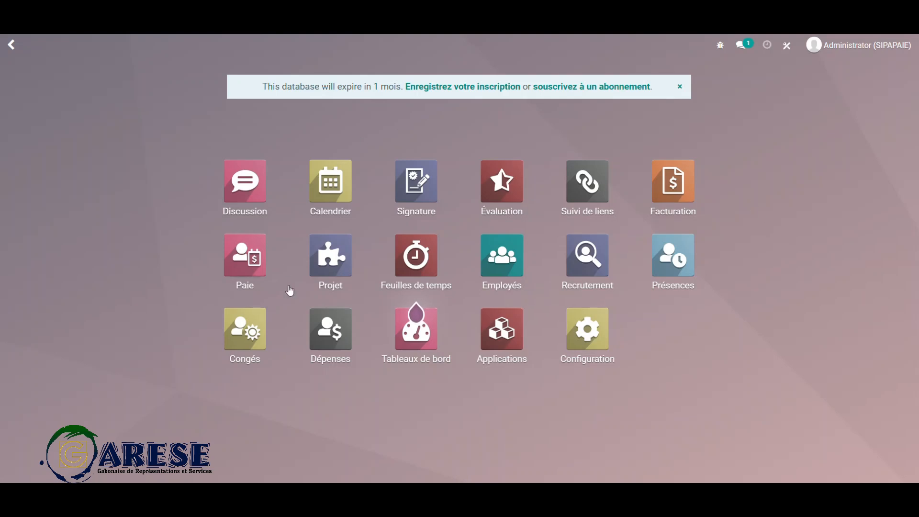
click(258, 259)
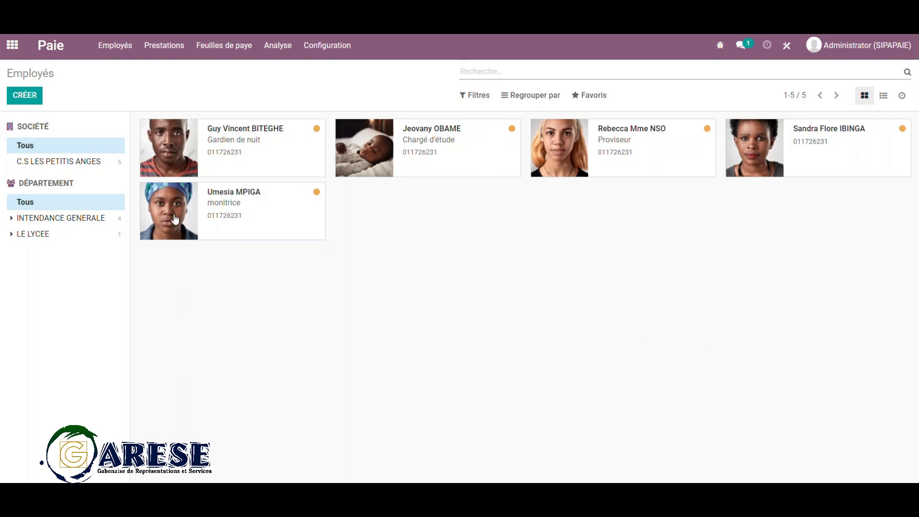
mouse_move(187, 241)
click(616, 160)
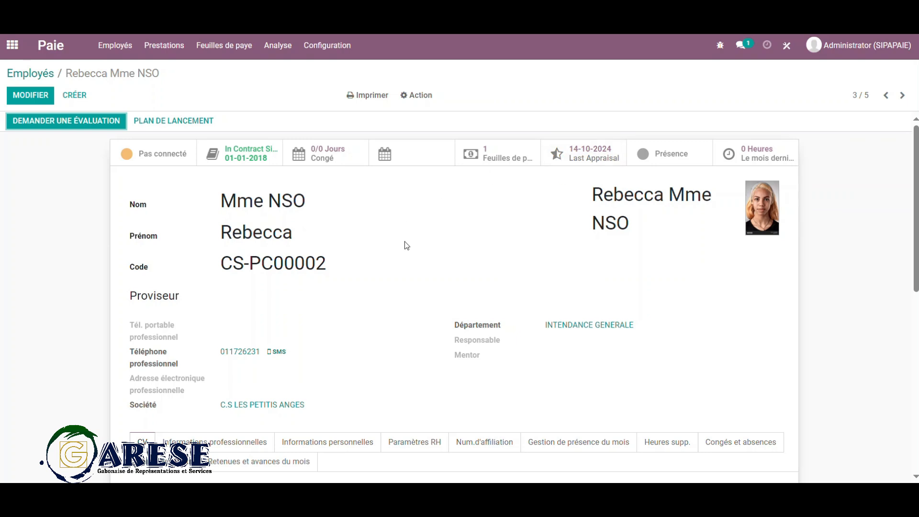
Step: Examine the Proviseur's record section by section, from CV and Informations professionnelles through Saisie des Prêts and Retenues et avances du mois
scroll(405, 243, down, 1)
scroll(404, 243, down, 2)
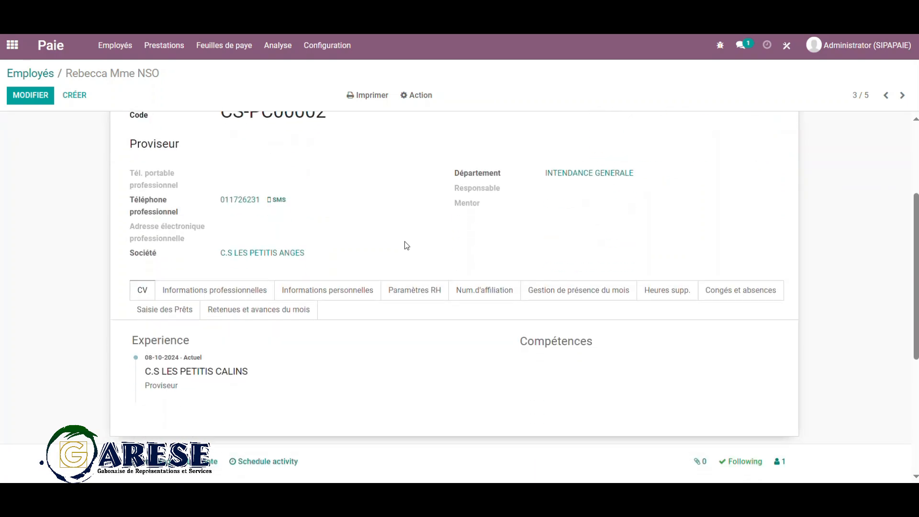
click(250, 264)
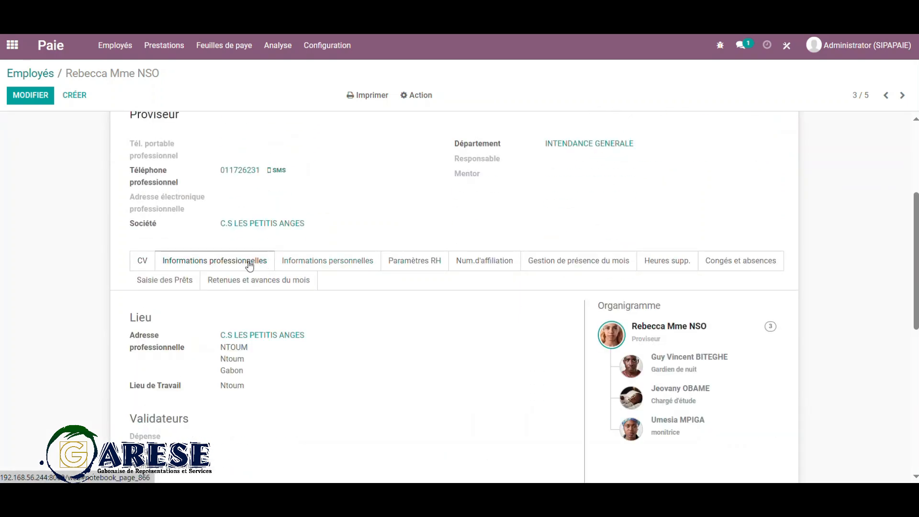
click(314, 262)
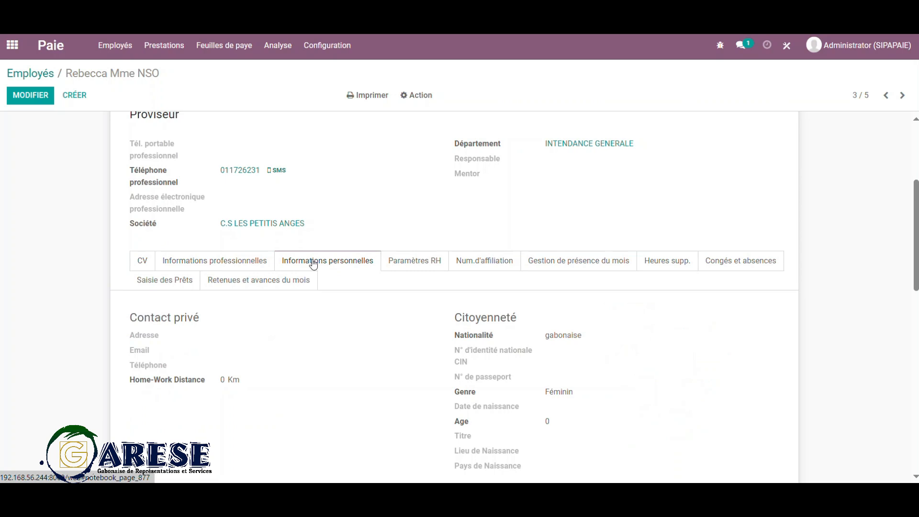
click(402, 263)
click(472, 264)
click(550, 262)
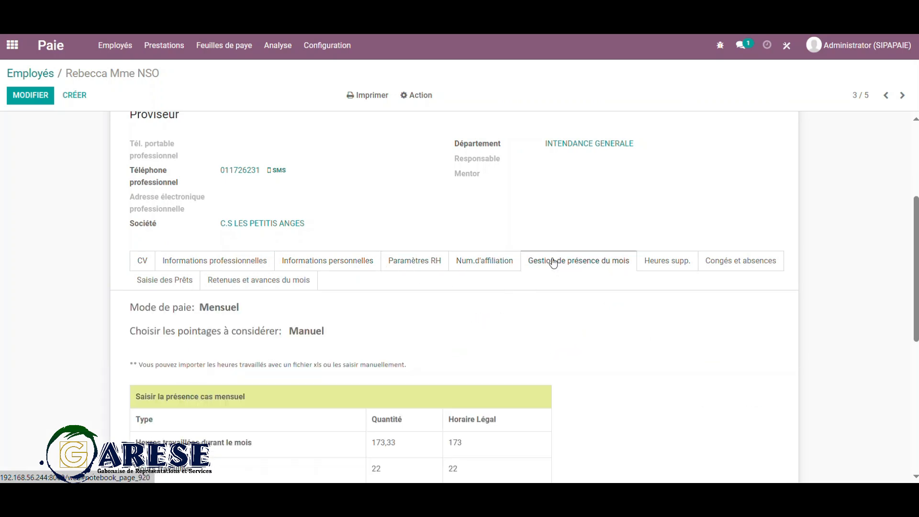
click(653, 263)
click(717, 272)
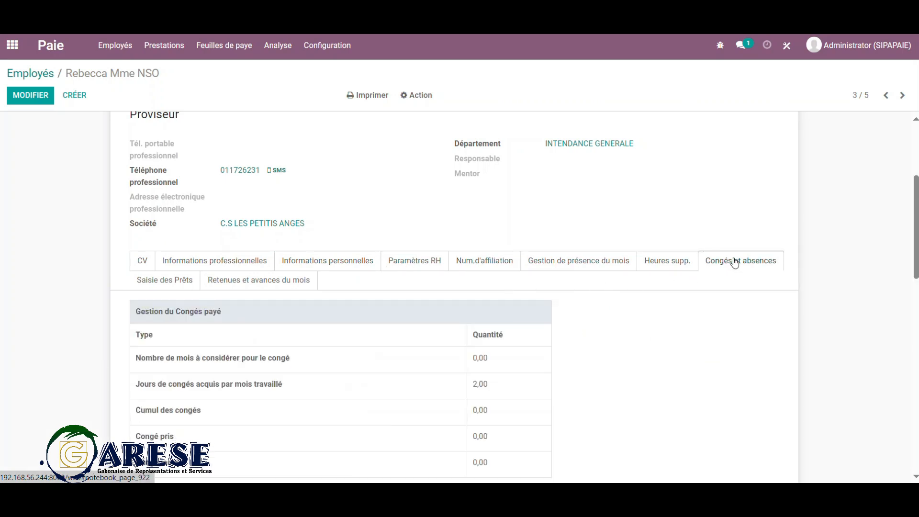
click(192, 286)
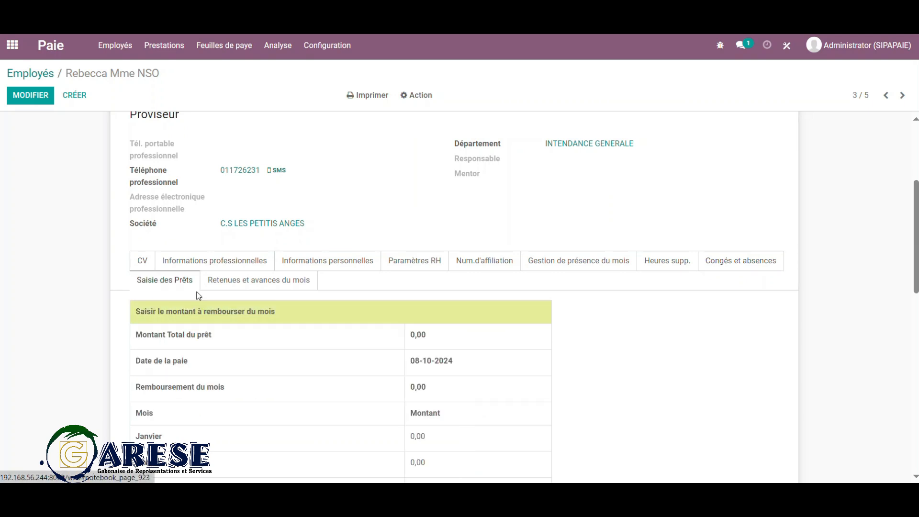
click(254, 286)
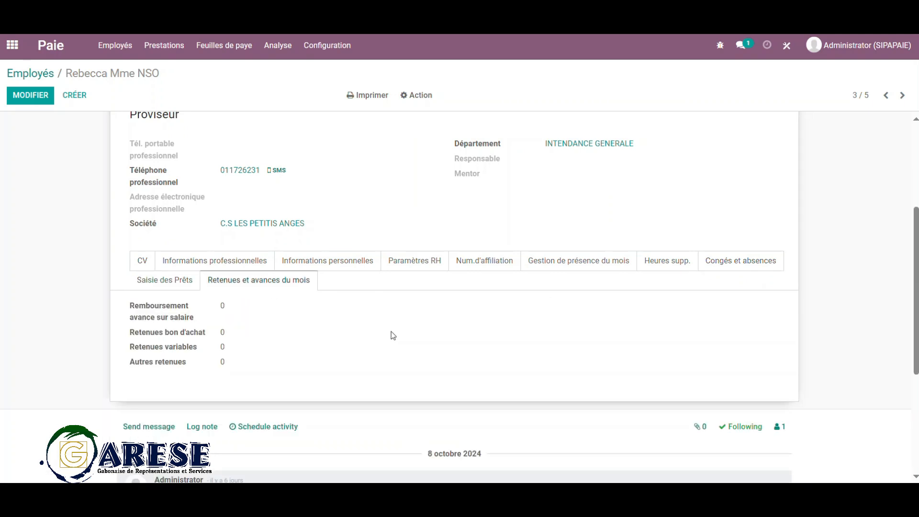
Step: View the Proviseur's contracts and return to the employee list
scroll(393, 335, up, 5)
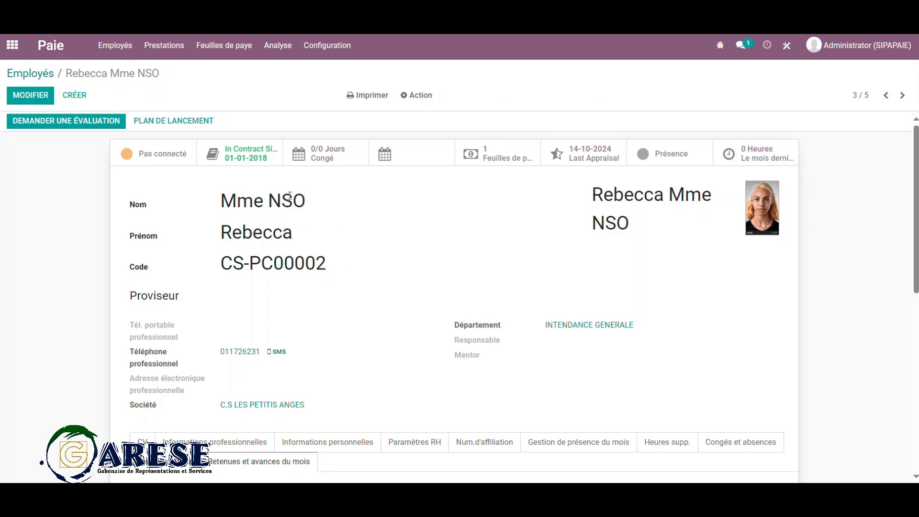
click(239, 160)
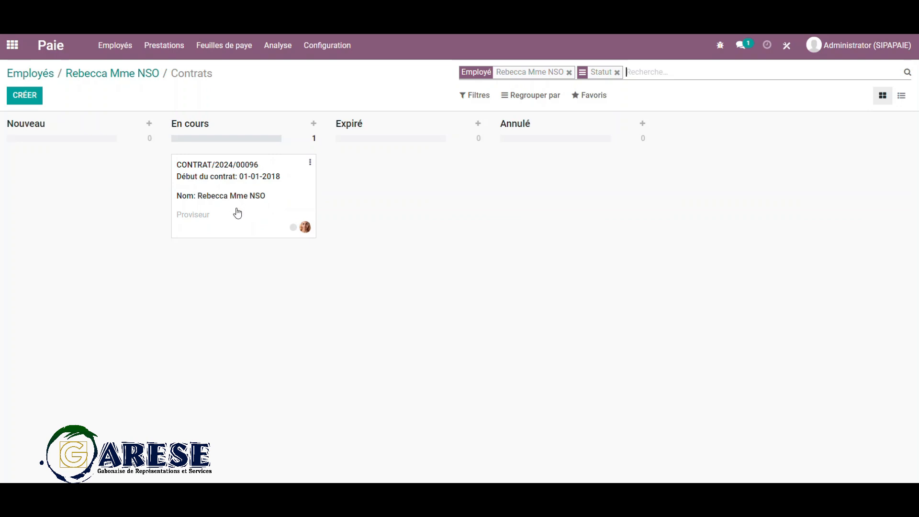
click(30, 73)
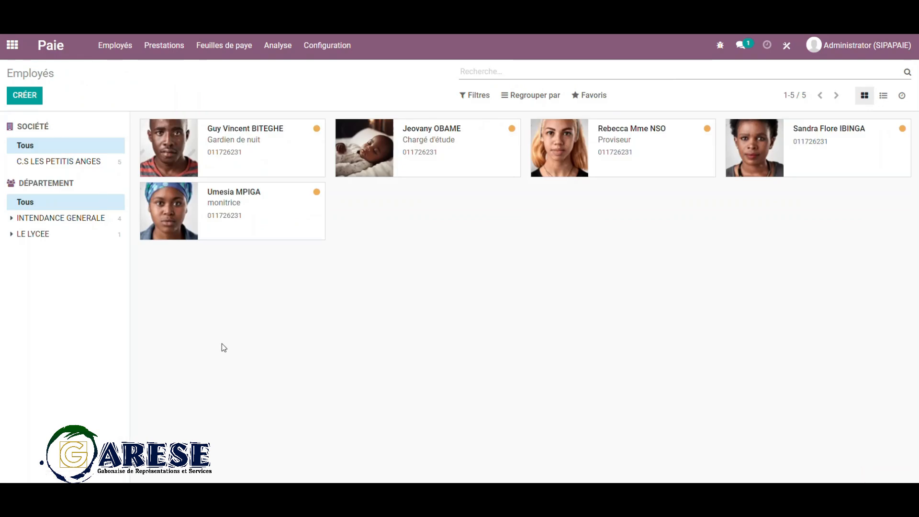
Step: Open the monitrice's employee record and examine its CV, Informations professionnelles and Informations personnelles, including dependants
click(212, 219)
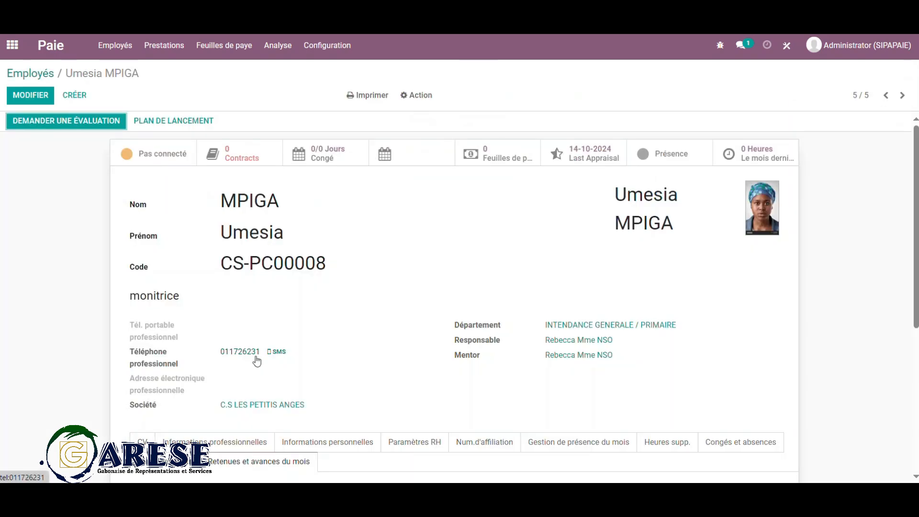
scroll(304, 312, down, 4)
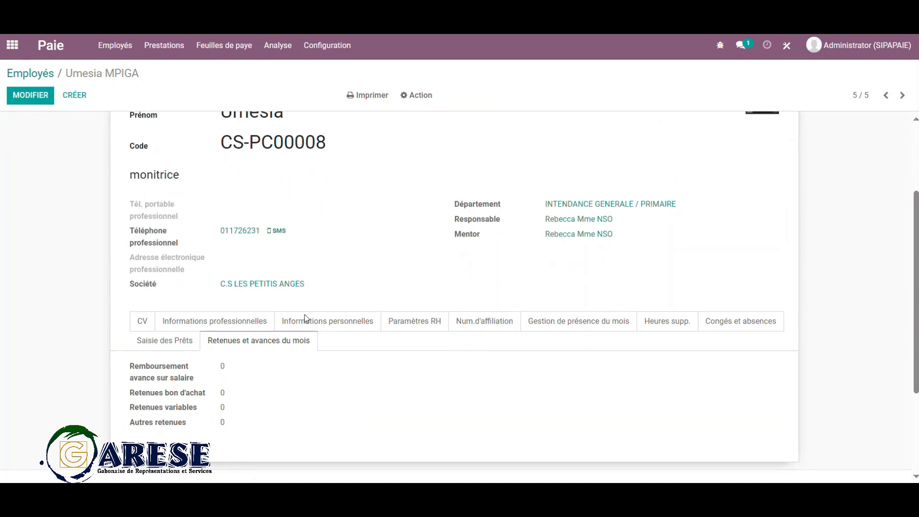
click(146, 261)
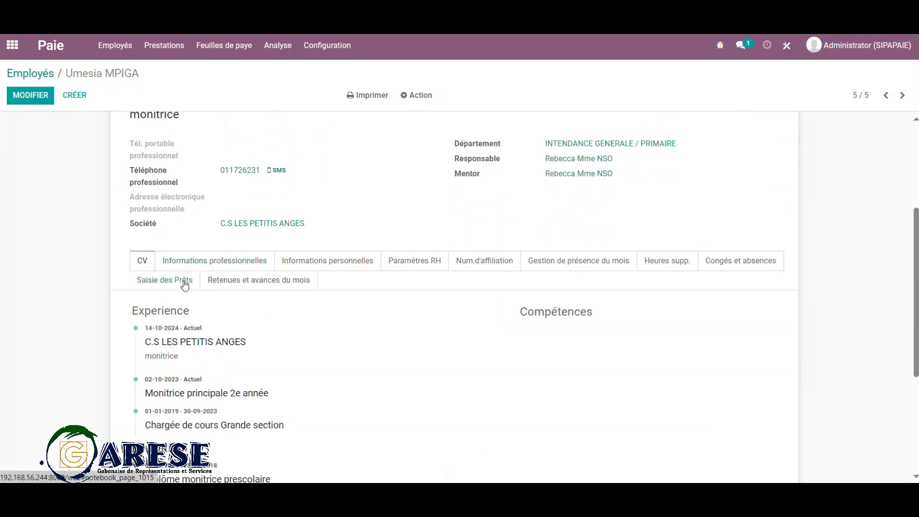
scroll(238, 323, down, 3)
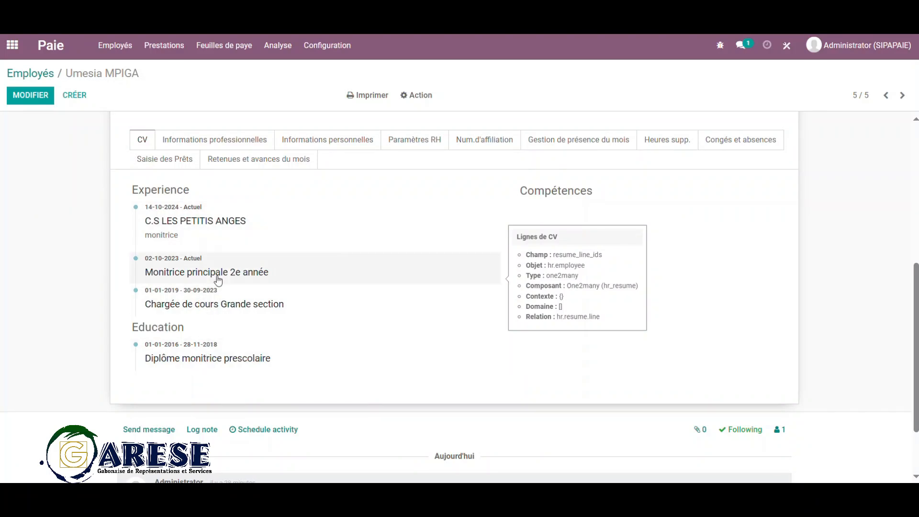
click(221, 146)
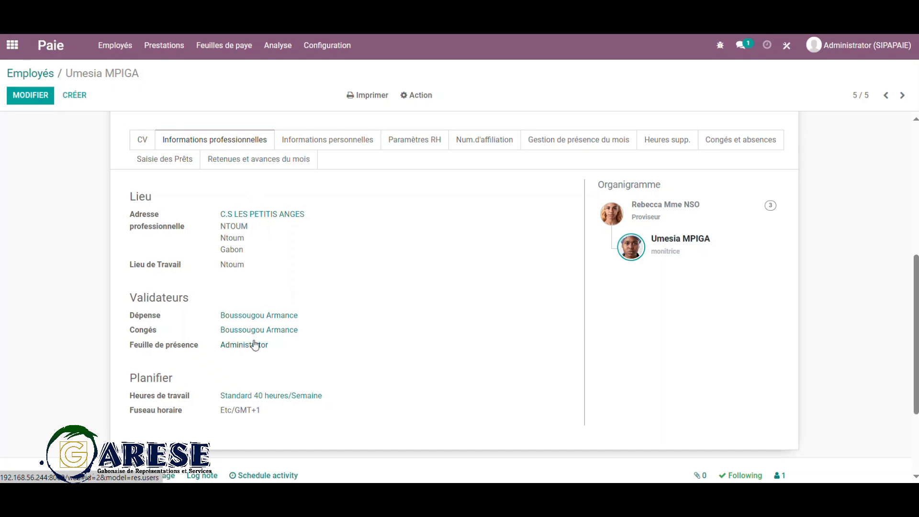
click(318, 150)
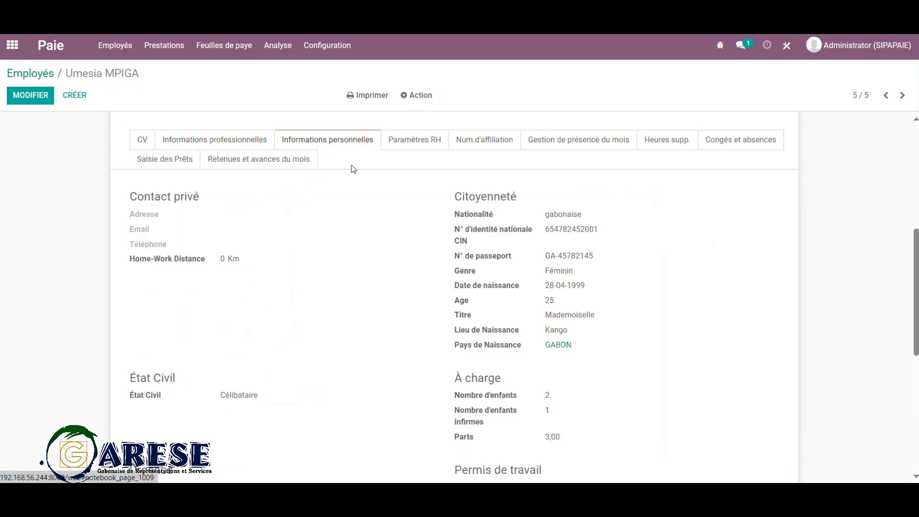
scroll(522, 321, down, 4)
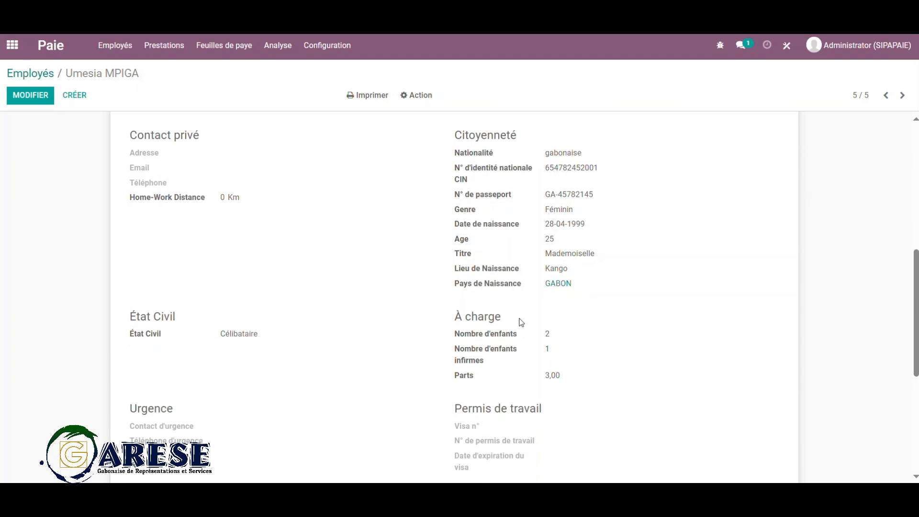
Step: Examine the monitrice's HR sections from Paramètres RH and Num.d'affiliation through Heures supp. and Congés et absences
scroll(521, 322, up, 6)
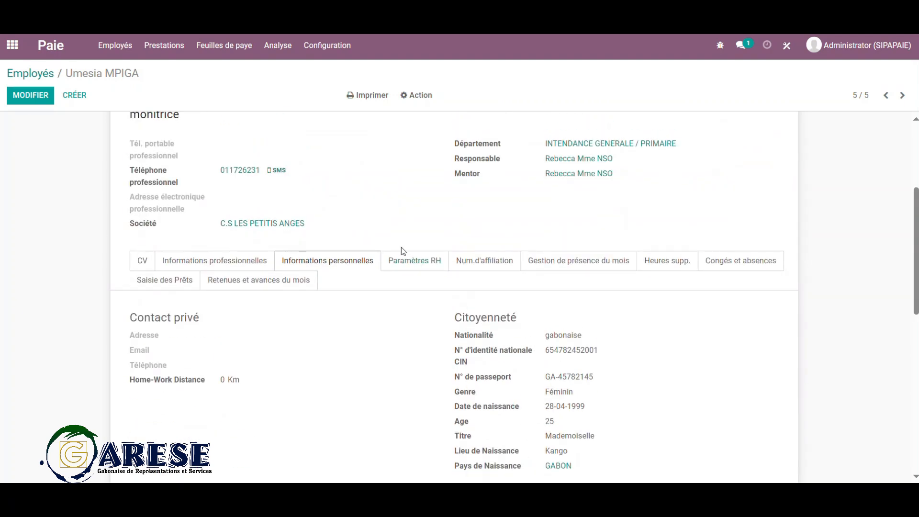
click(415, 261)
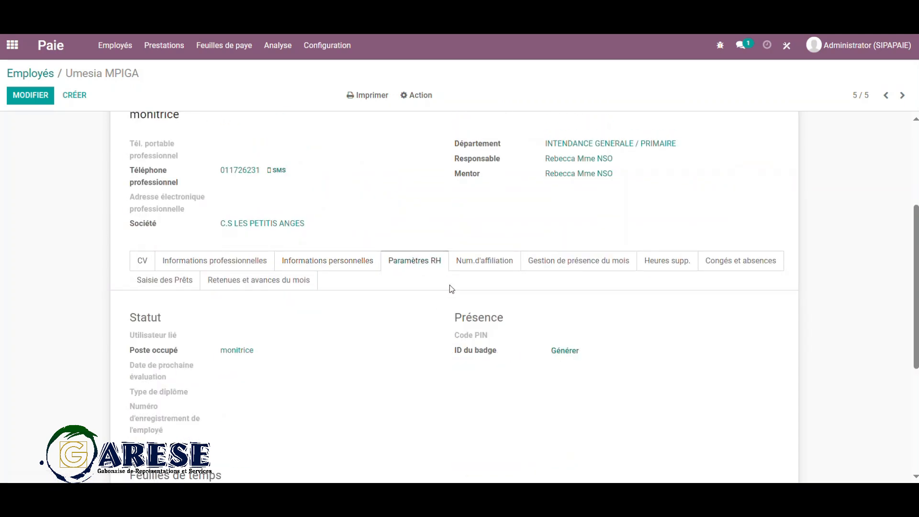
click(488, 262)
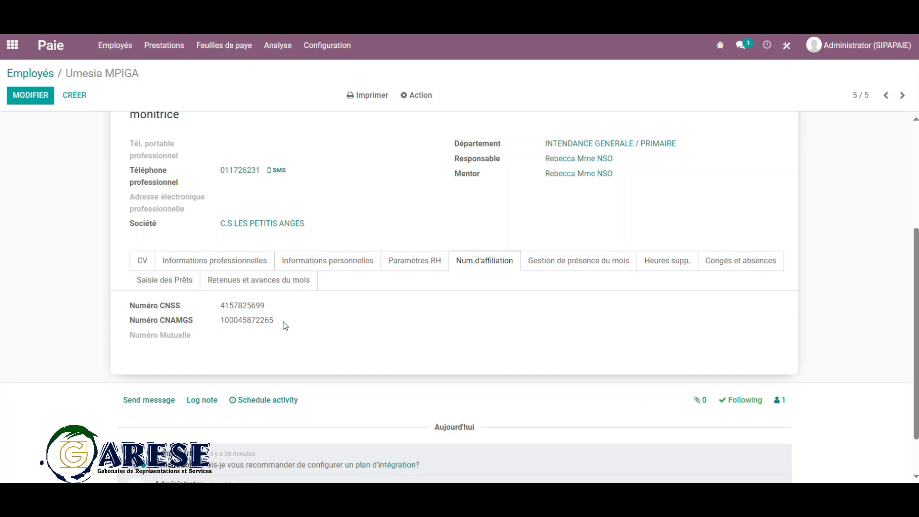
click(543, 263)
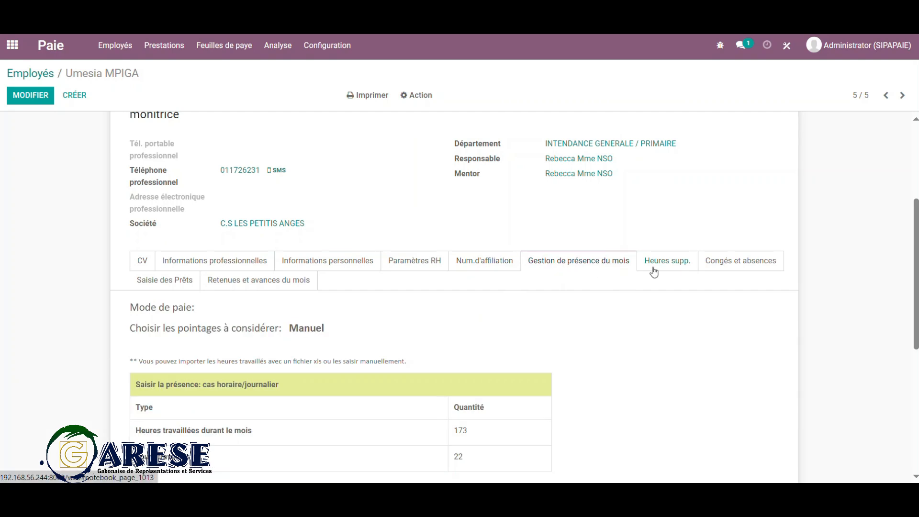
click(670, 264)
click(739, 264)
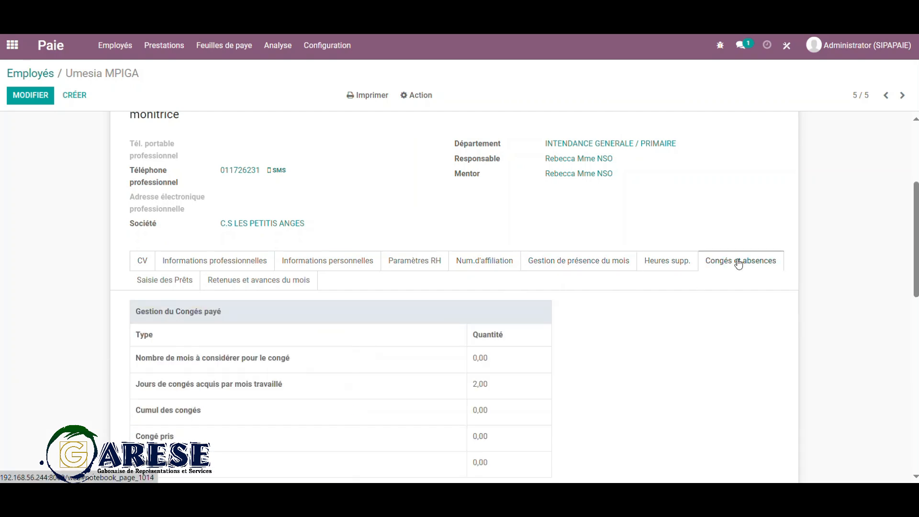
scroll(241, 361, down, 3)
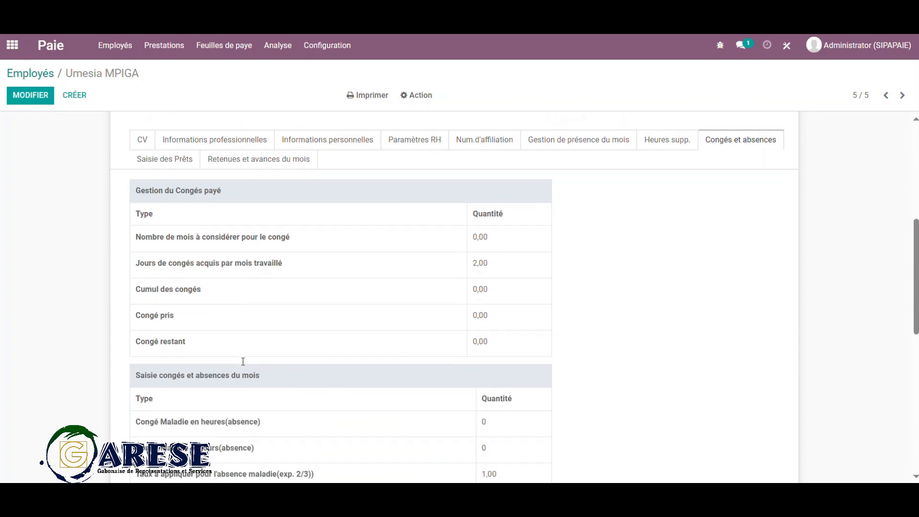
Step: Review the monitrice's monthly loan repayments in Saisie des Prêts and the Retenues et avances du mois section
click(177, 162)
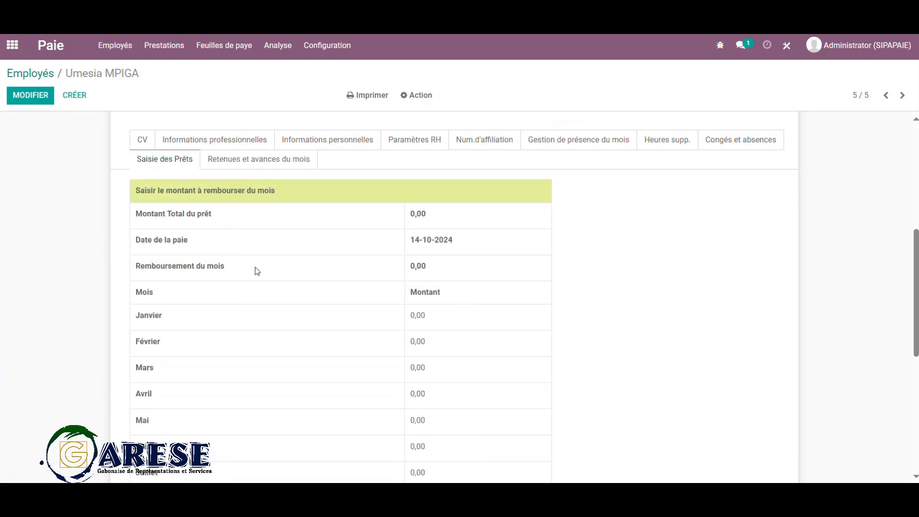
scroll(258, 273, down, 4)
scroll(263, 280, down, 2)
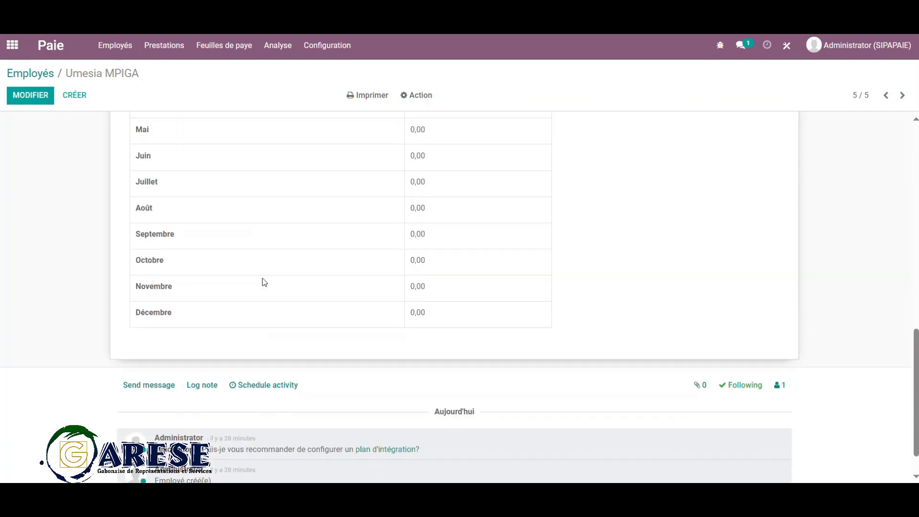
scroll(263, 279, up, 5)
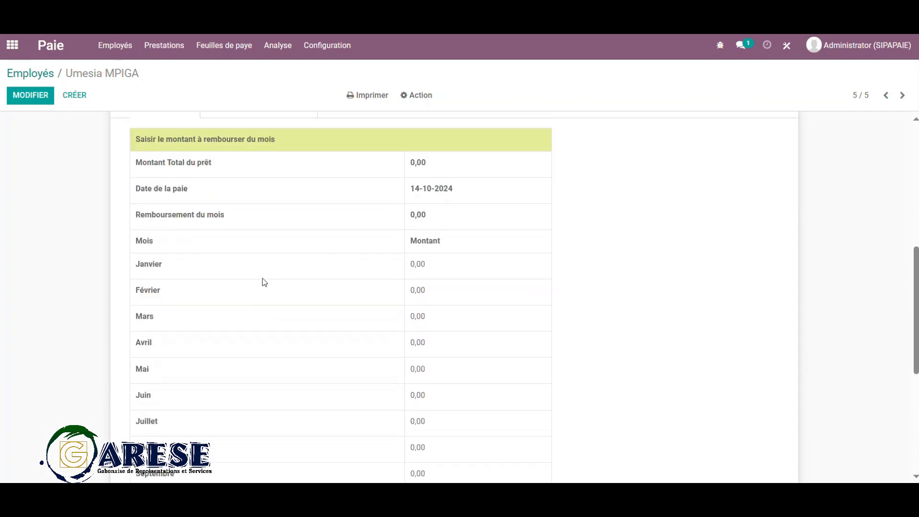
scroll(263, 279, up, 2)
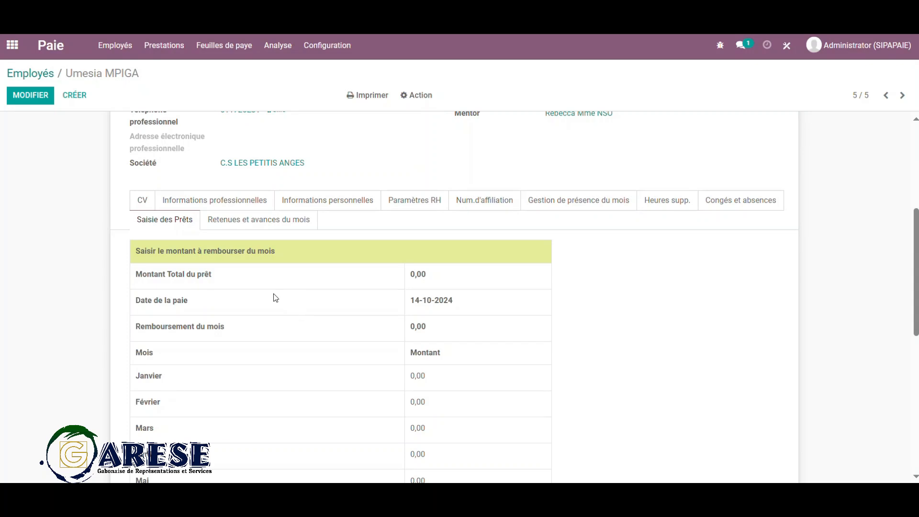
click(263, 221)
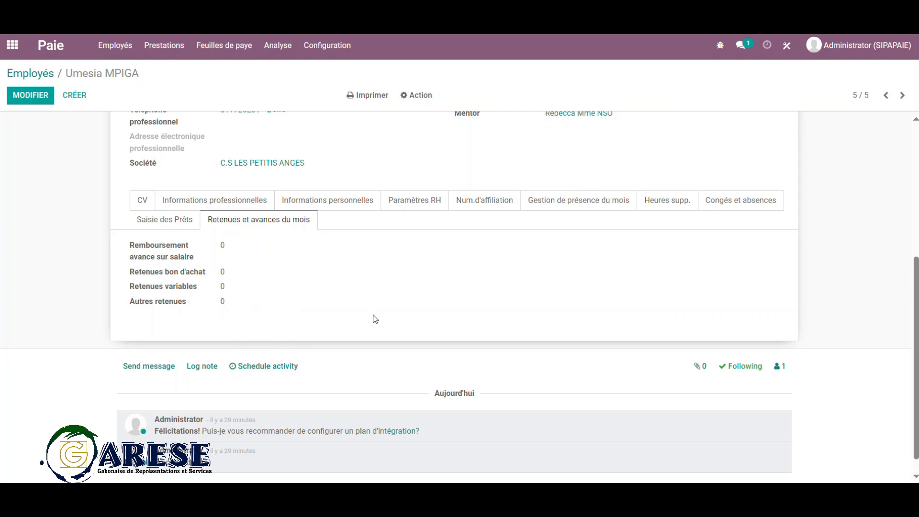
scroll(375, 319, up, 1)
scroll(376, 322, up, 3)
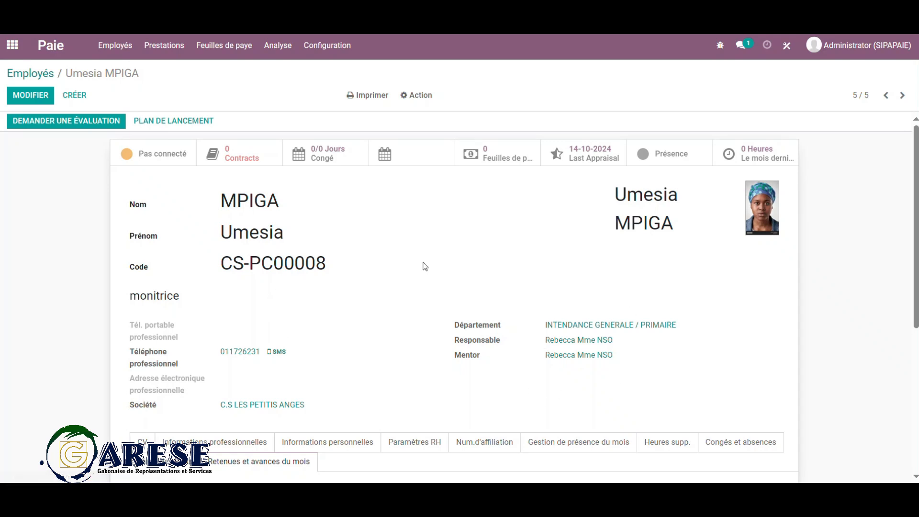
Step: Create a new contract for the monitrice with the salary structure type Paie Gabon
click(254, 159)
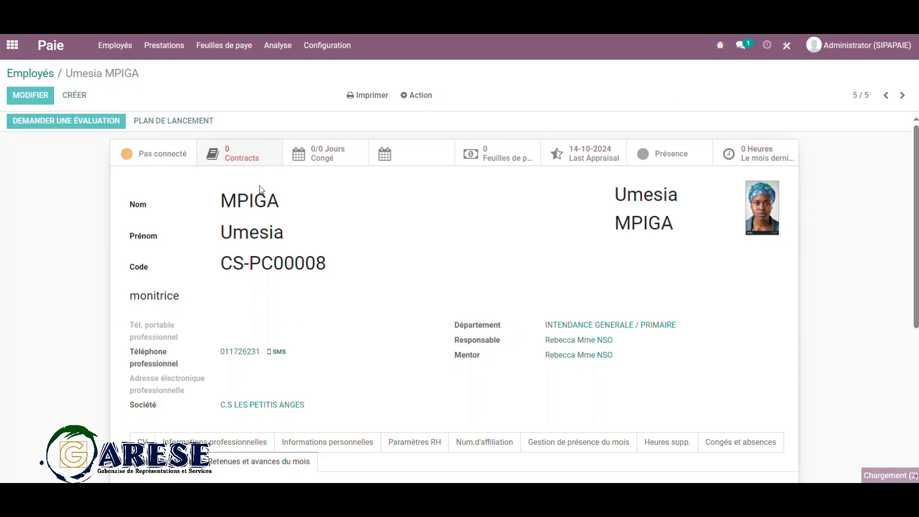
click(25, 95)
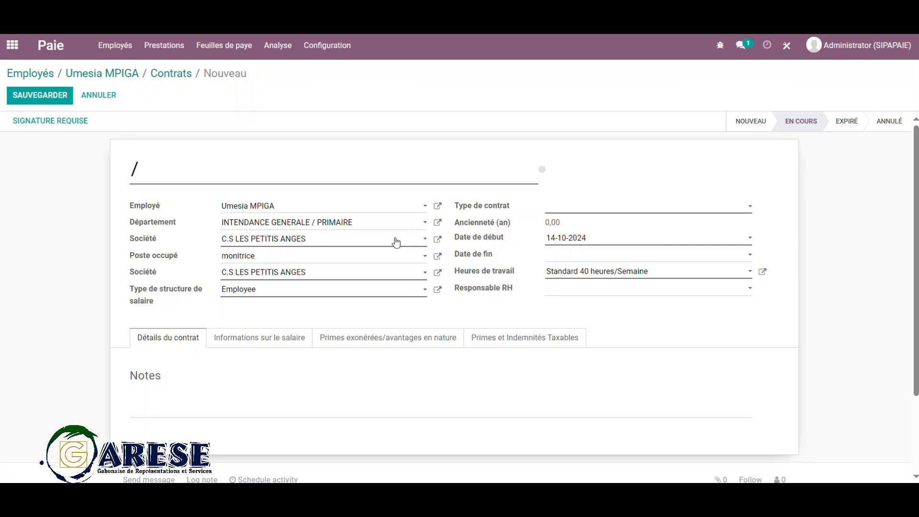
click(275, 293)
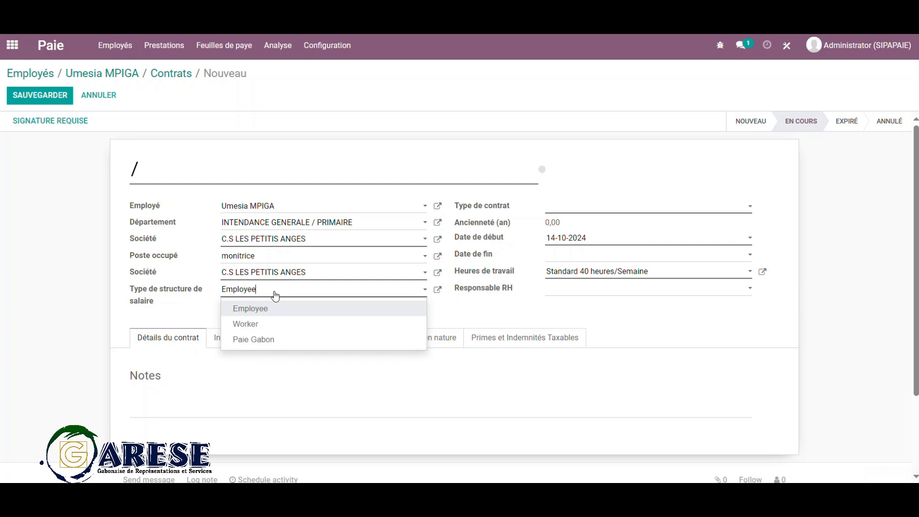
click(274, 341)
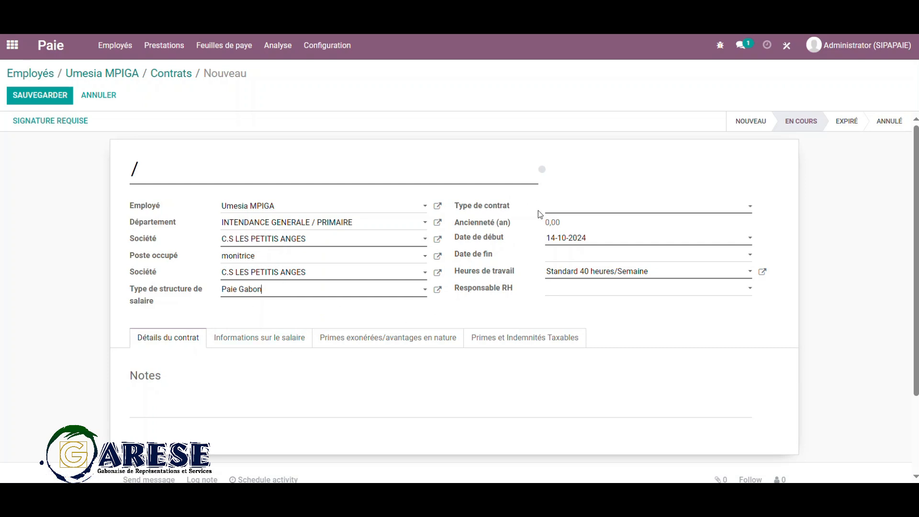
Step: Set the new contract's Type de contrat to CDI
click(573, 210)
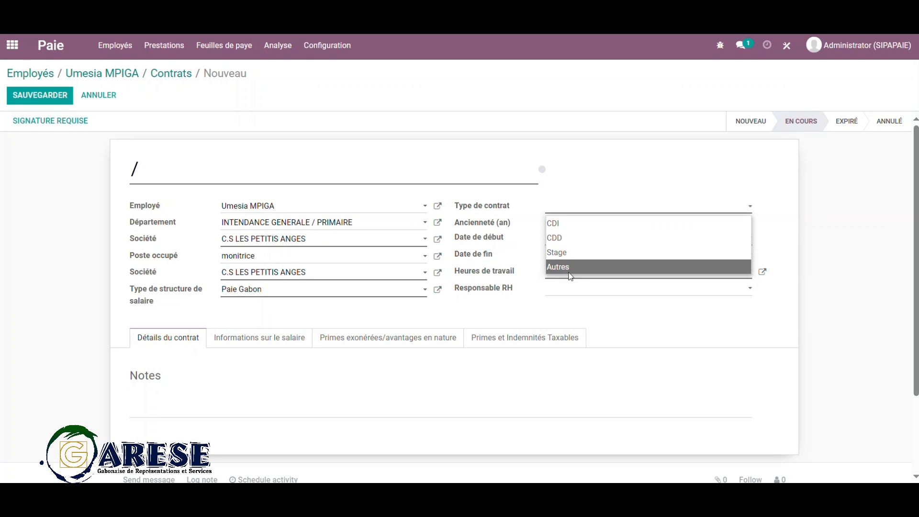
click(595, 171)
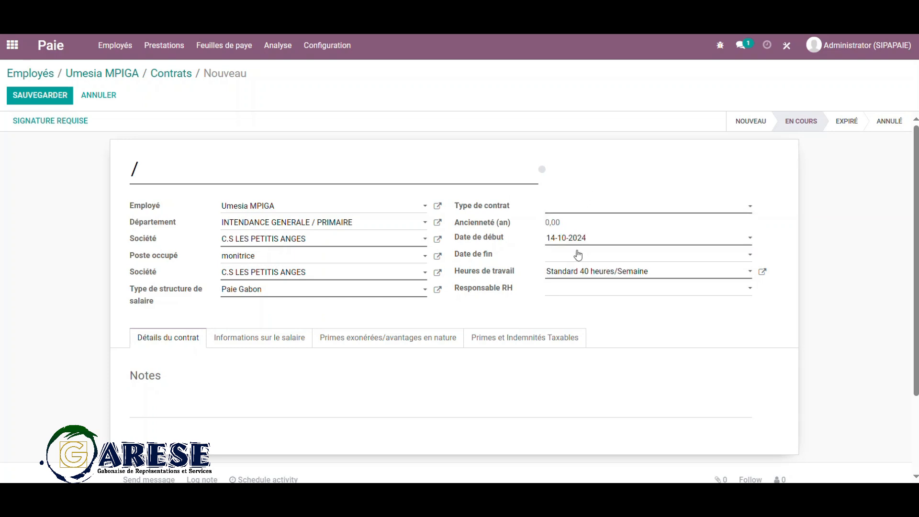
click(572, 210)
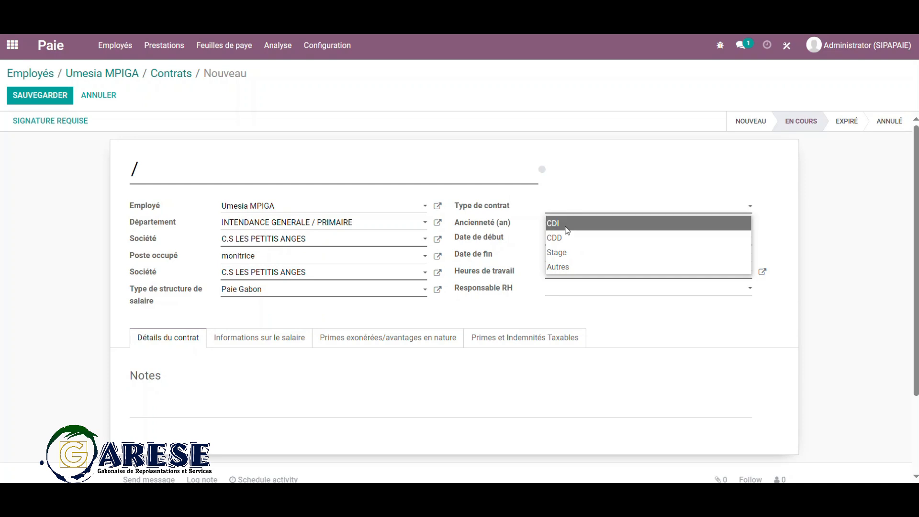
click(567, 231)
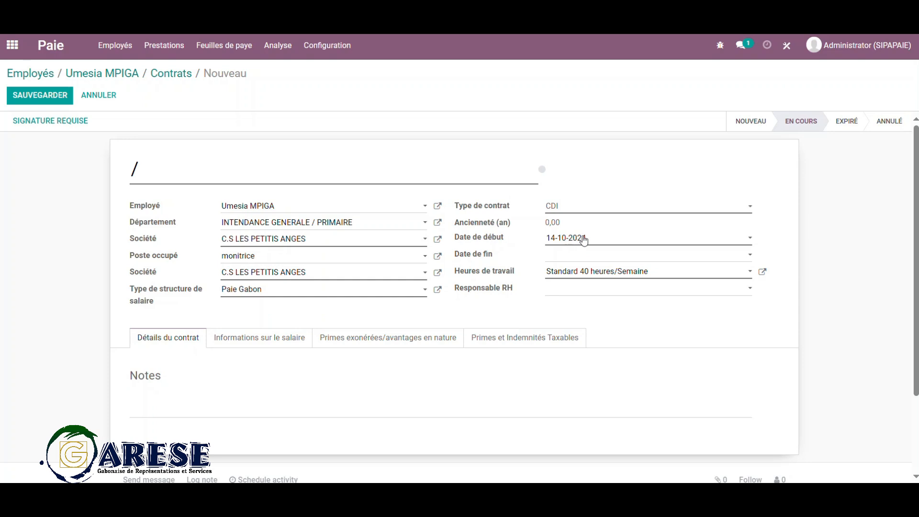
Step: Set the contract's start date to 01-01-2020 and check the Responsable RH choices without selecting one
click(583, 239)
click(615, 259)
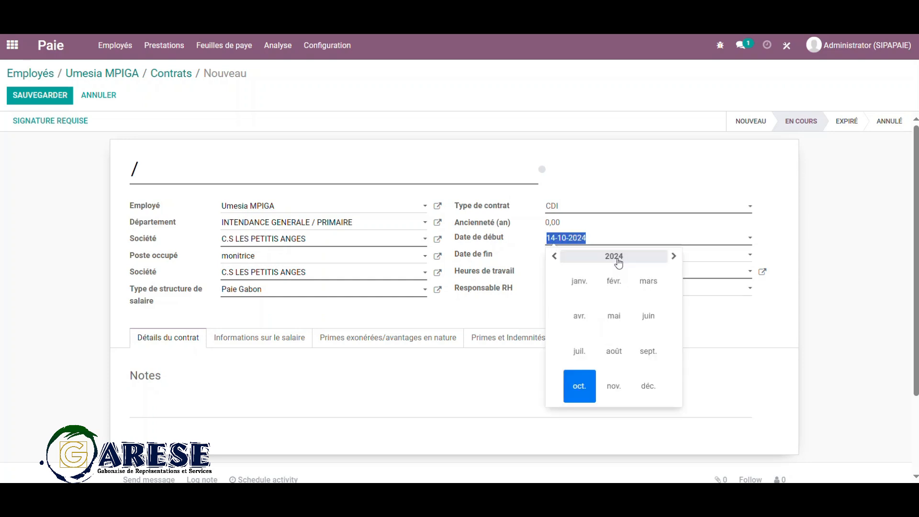
click(615, 258)
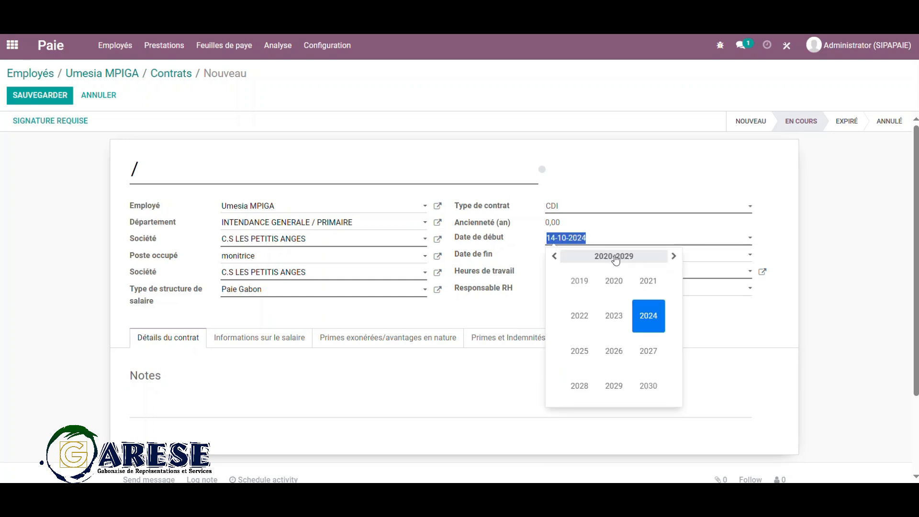
click(619, 286)
click(579, 283)
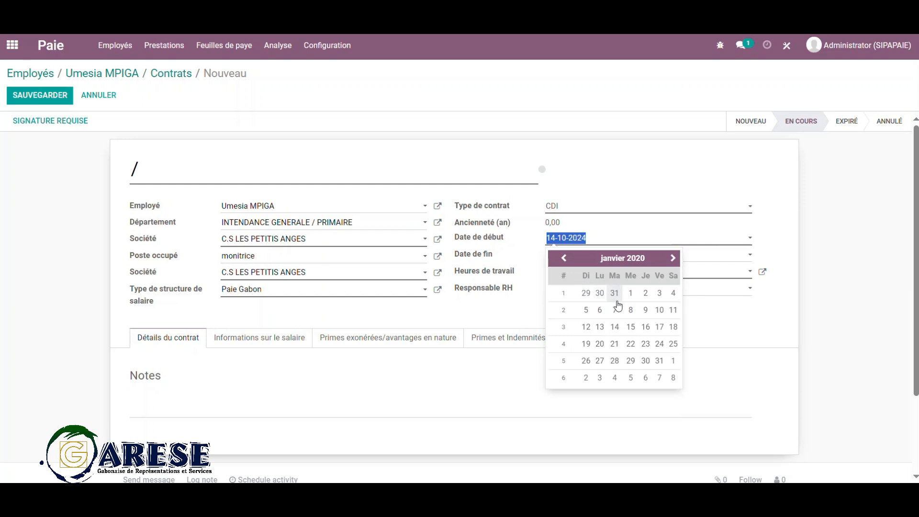
click(631, 294)
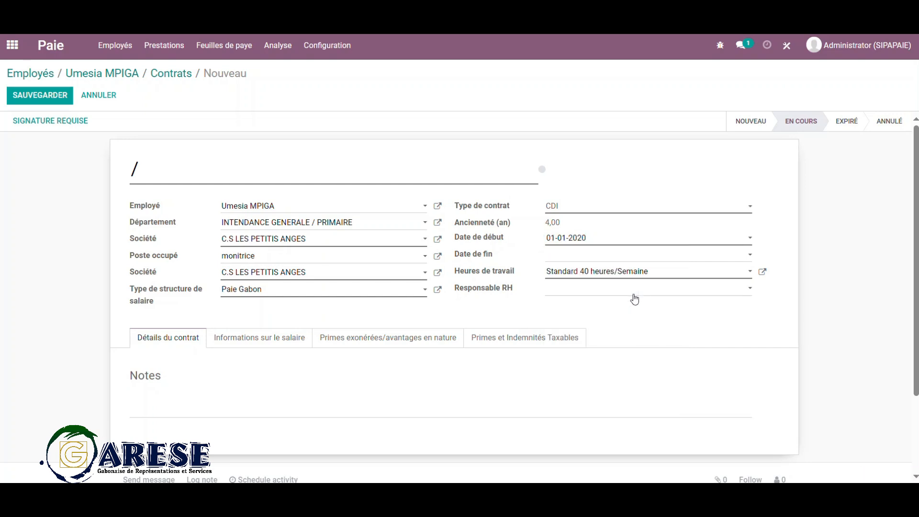
click(597, 290)
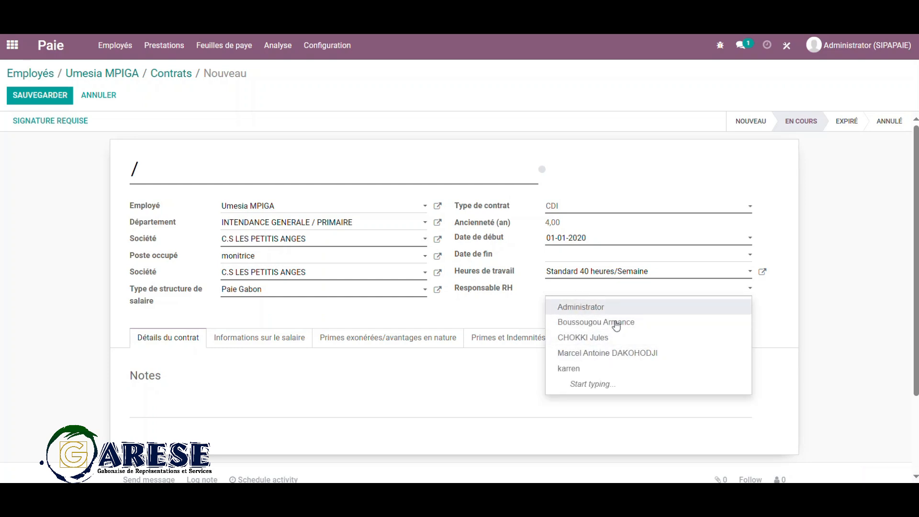
click(653, 168)
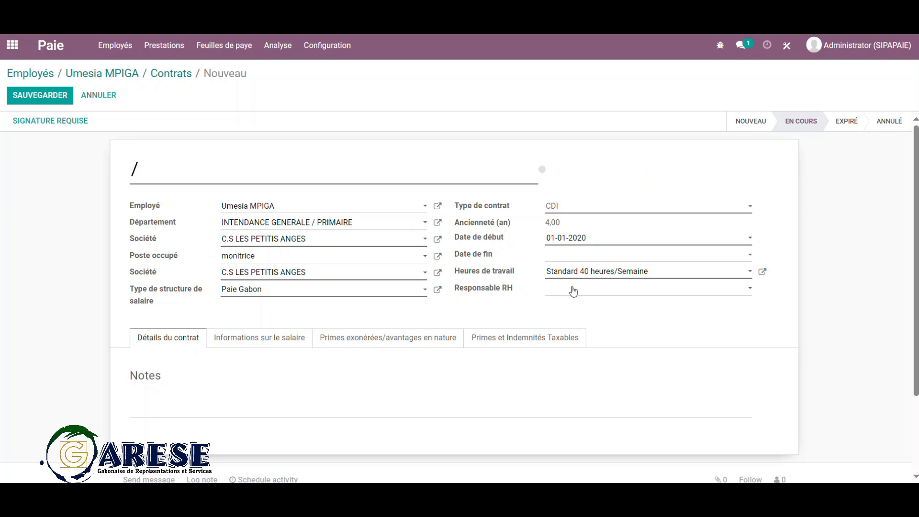
Step: In the contract's salary information, set Qualification to Autre and Mode de paiement to Espèce
click(264, 341)
scroll(301, 366, down, 1)
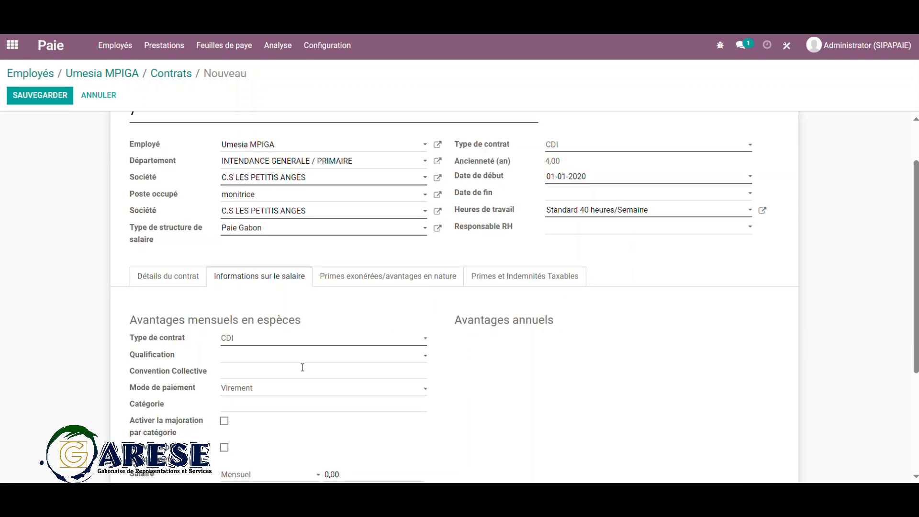
scroll(302, 367, down, 1)
click(280, 301)
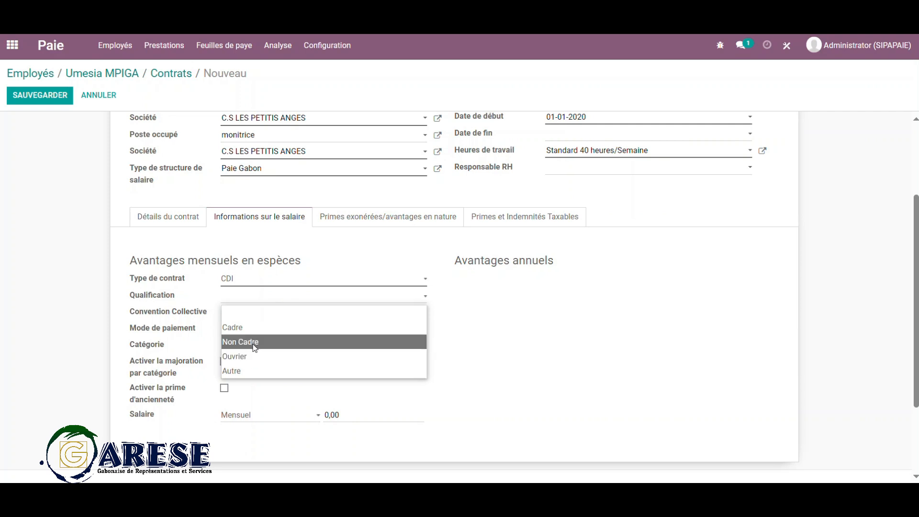
click(250, 371)
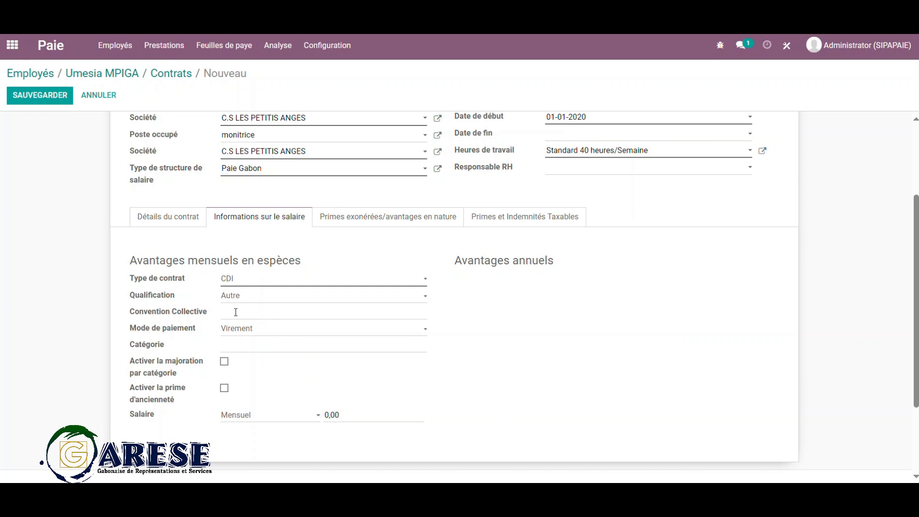
click(296, 335)
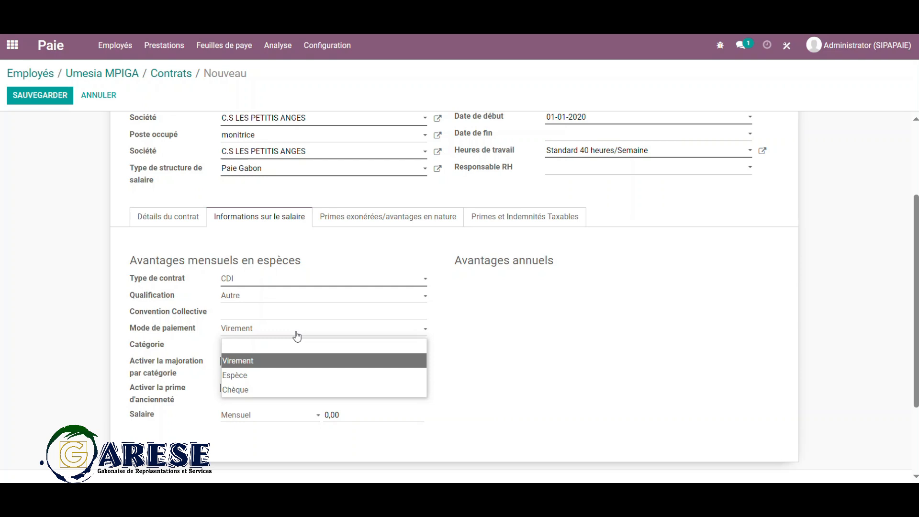
click(249, 376)
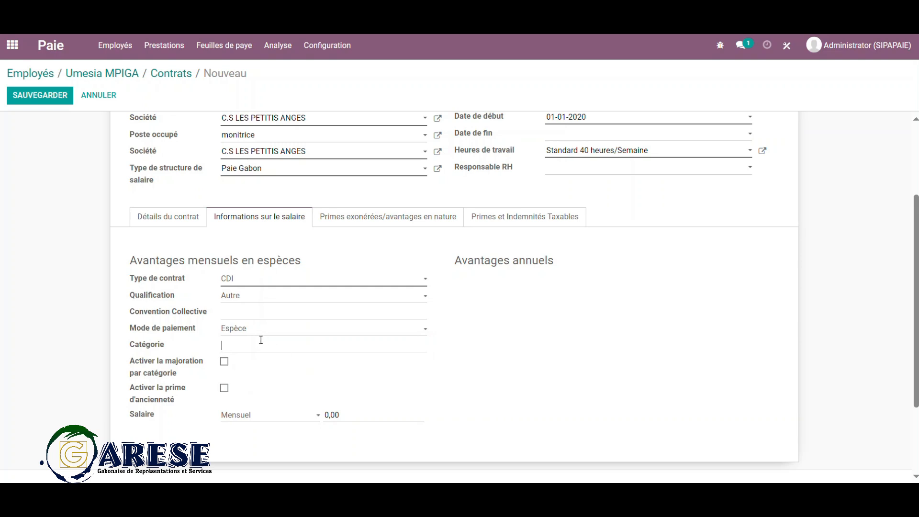
Step: Activate the prime d'ancienneté and set the monthly salary to 150000
scroll(261, 340, down, 3)
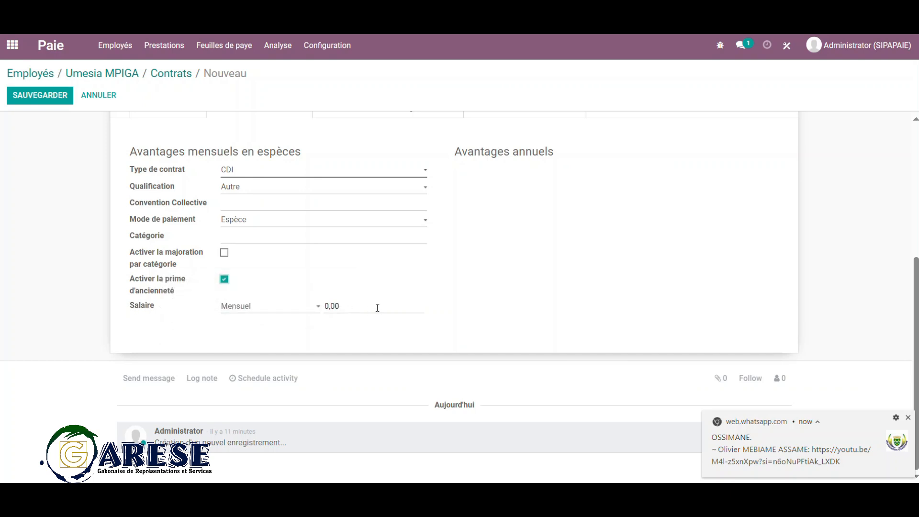
click(344, 306)
click(908, 418)
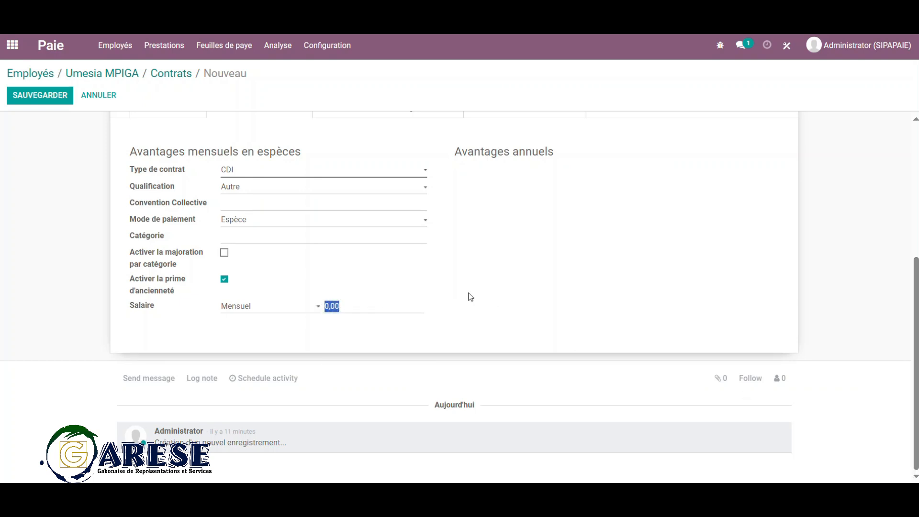
text(150000)
scroll(476, 294, up, 3)
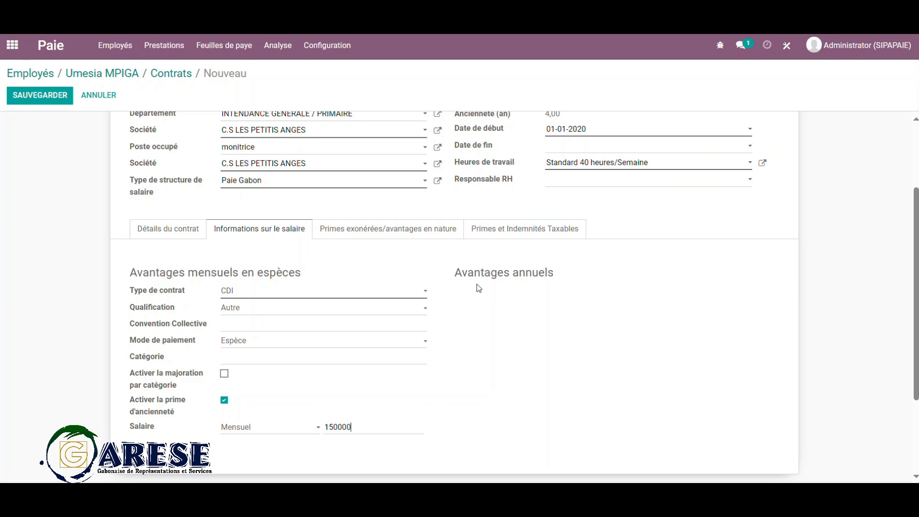
Step: Review the new contract's exempt primes and indemnities and its Avantages en nature amounts and rates
click(373, 238)
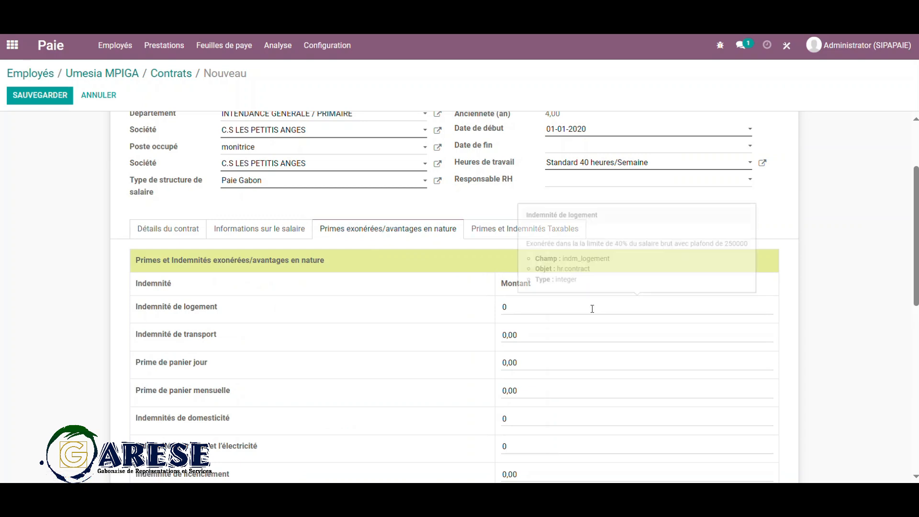
scroll(594, 318, down, 1)
scroll(595, 319, down, 1)
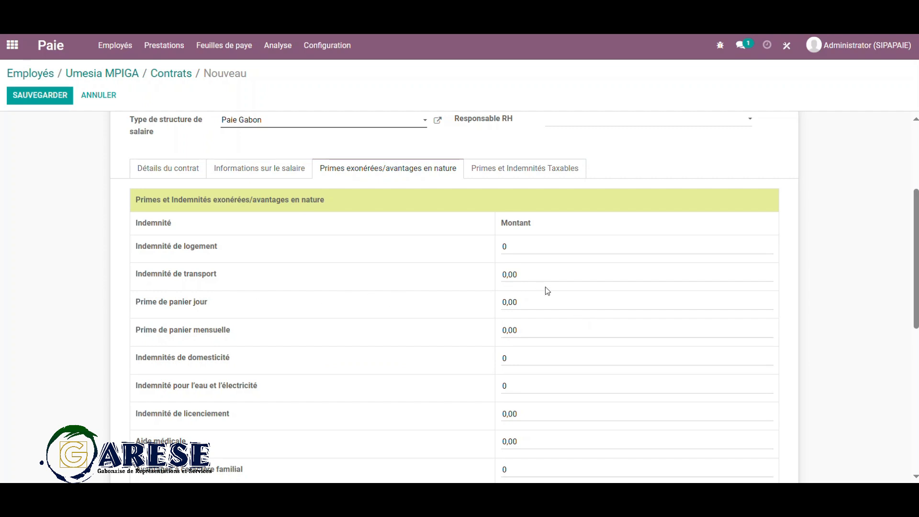
scroll(543, 288, down, 3)
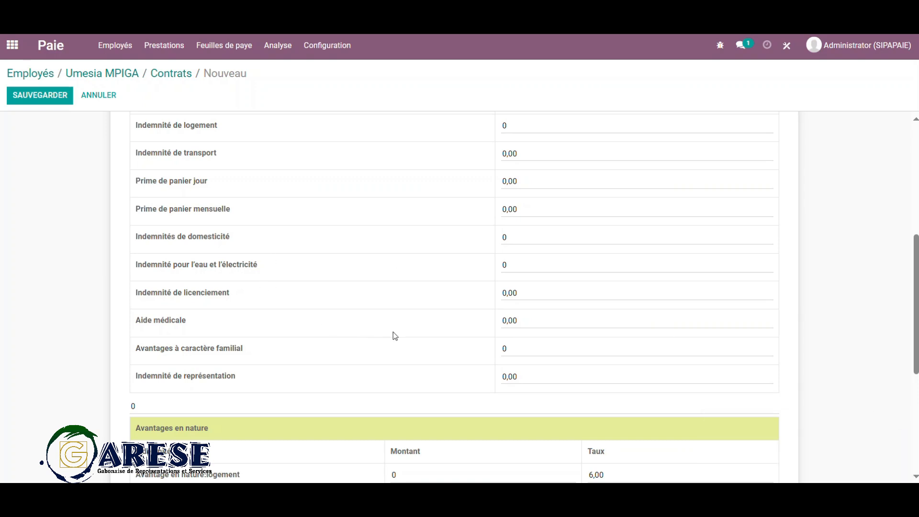
scroll(420, 365, down, 4)
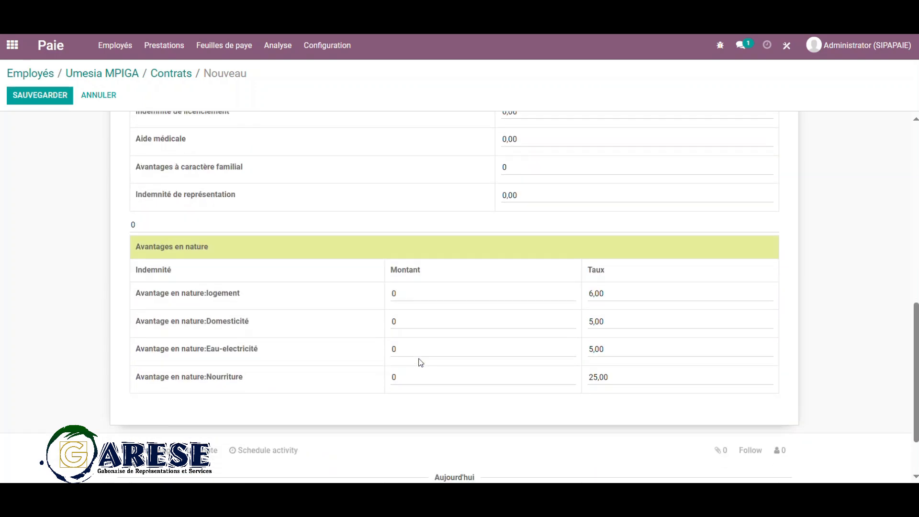
scroll(420, 362, up, 8)
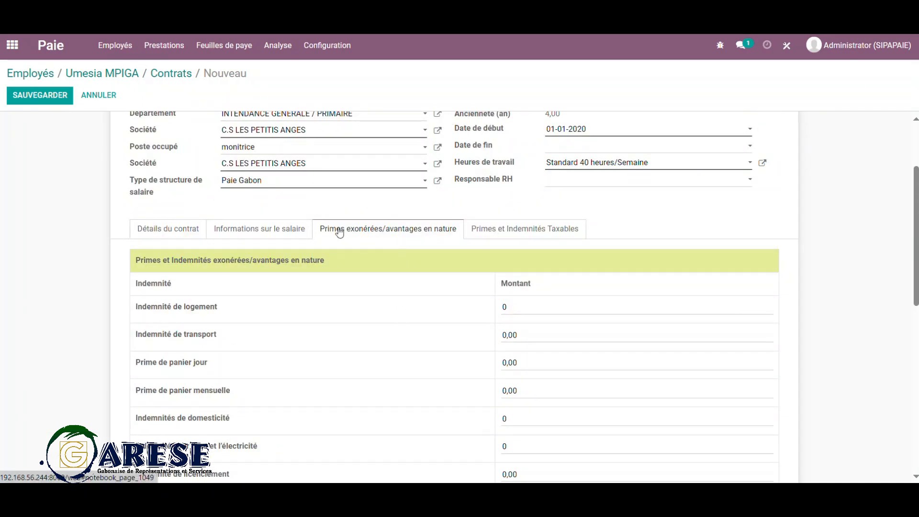
Step: Look through the new contract's Primes et Indemnités Taxables, leaving them unfilled, and save the contract
click(538, 234)
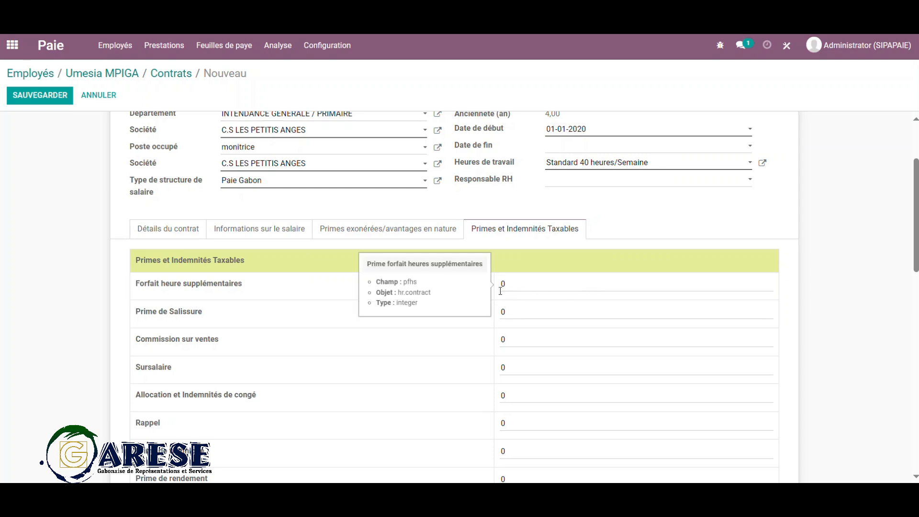
scroll(419, 307, down, 3)
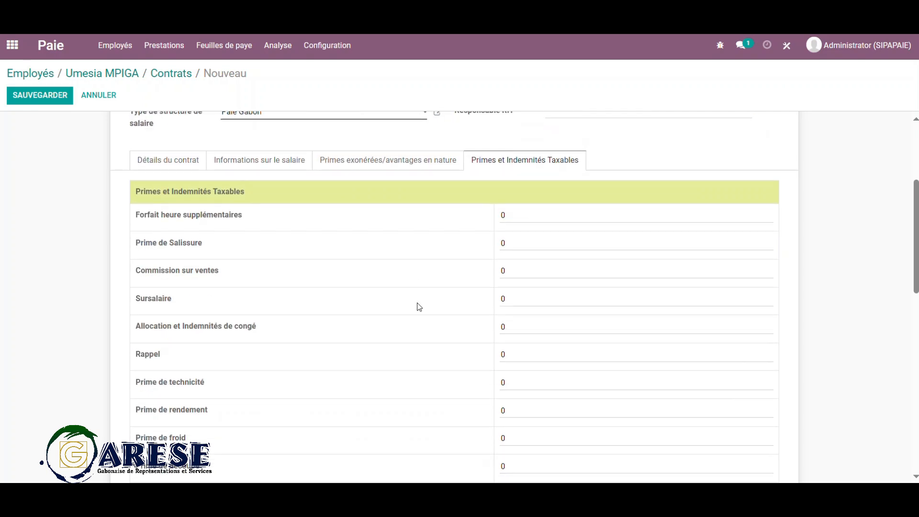
scroll(280, 326, down, 2)
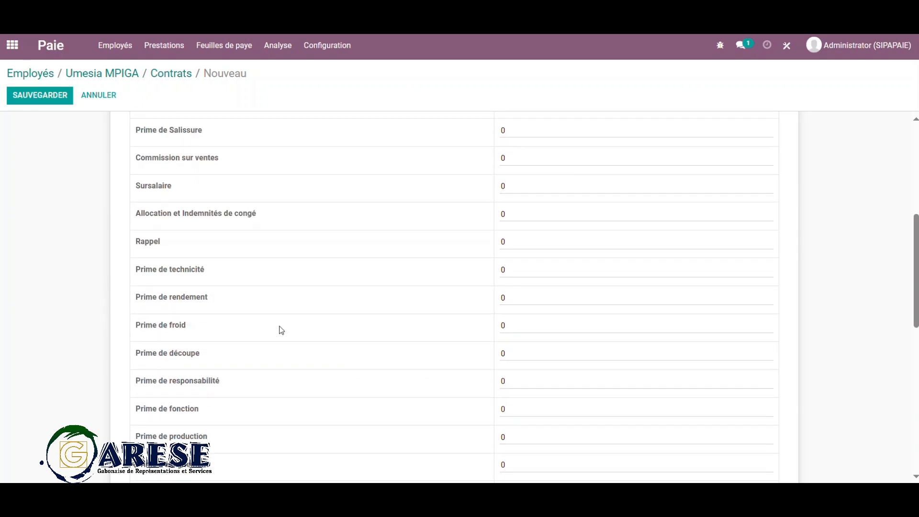
scroll(391, 326, down, 2)
scroll(389, 324, down, 1)
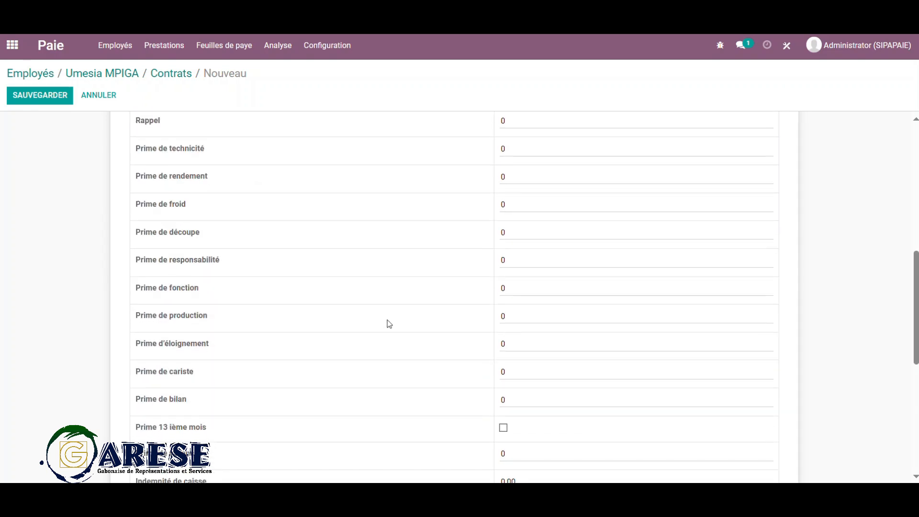
scroll(389, 324, down, 2)
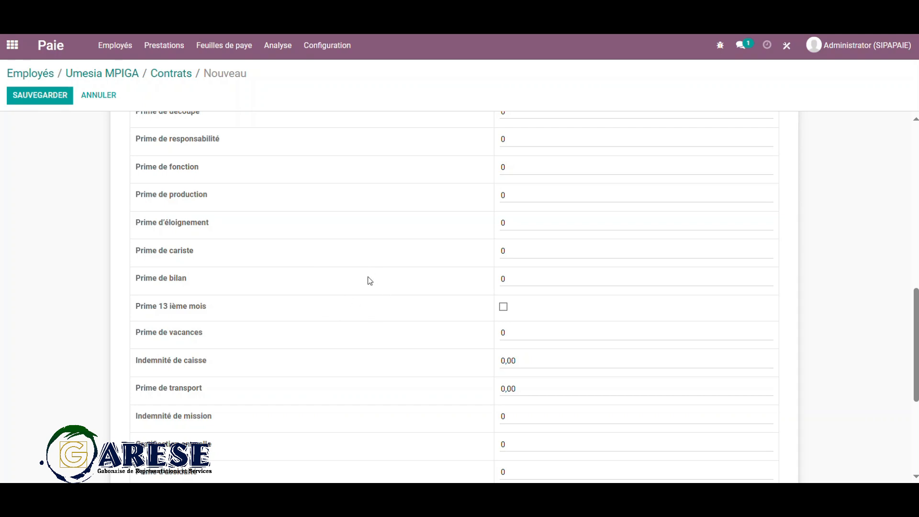
scroll(367, 283, down, 4)
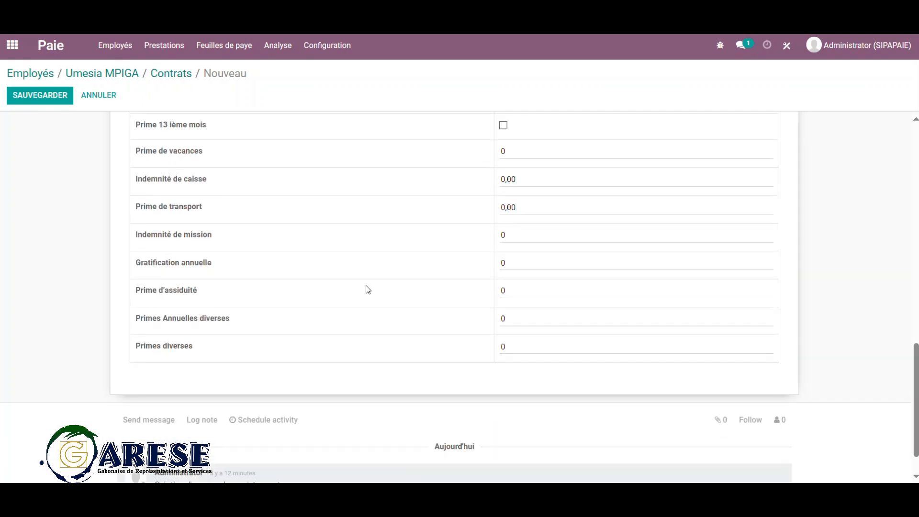
scroll(367, 287, up, 4)
scroll(367, 289, up, 10)
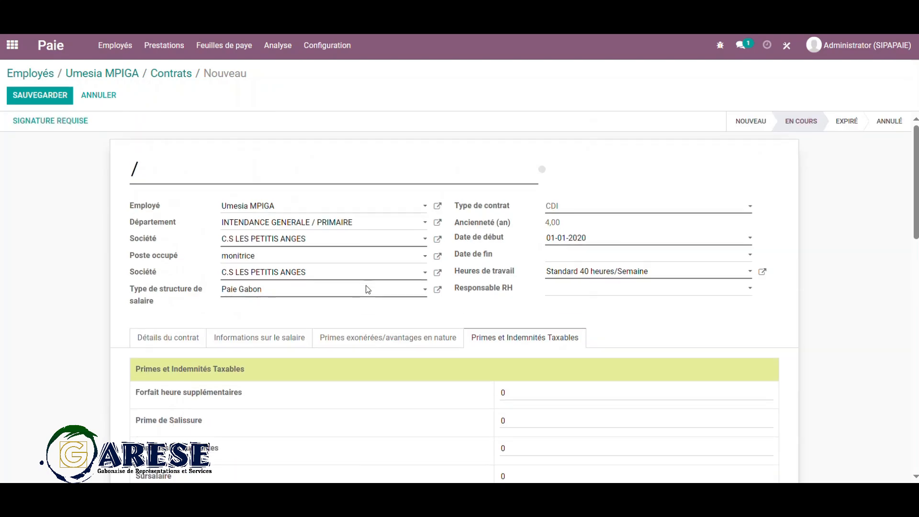
click(53, 97)
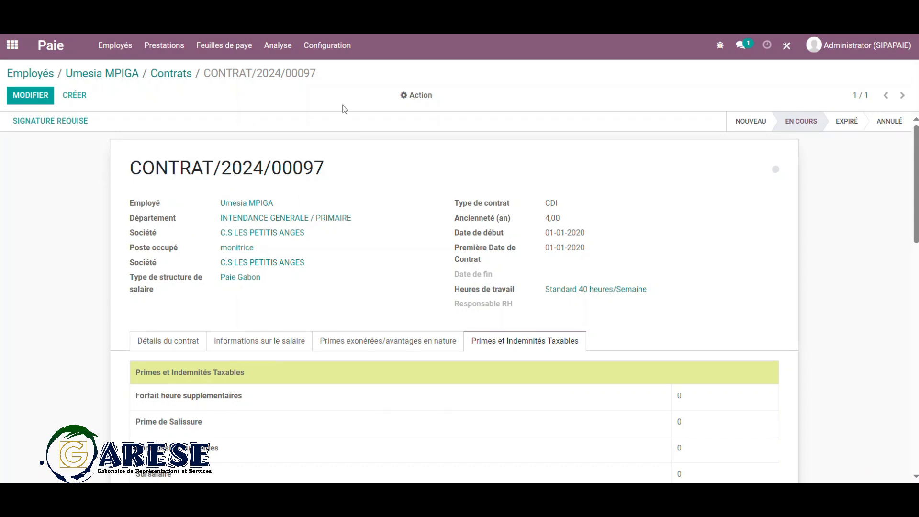
Step: Open the payroll configuration's salary rules, expand the Paie Gabon group and look through its rules
click(328, 50)
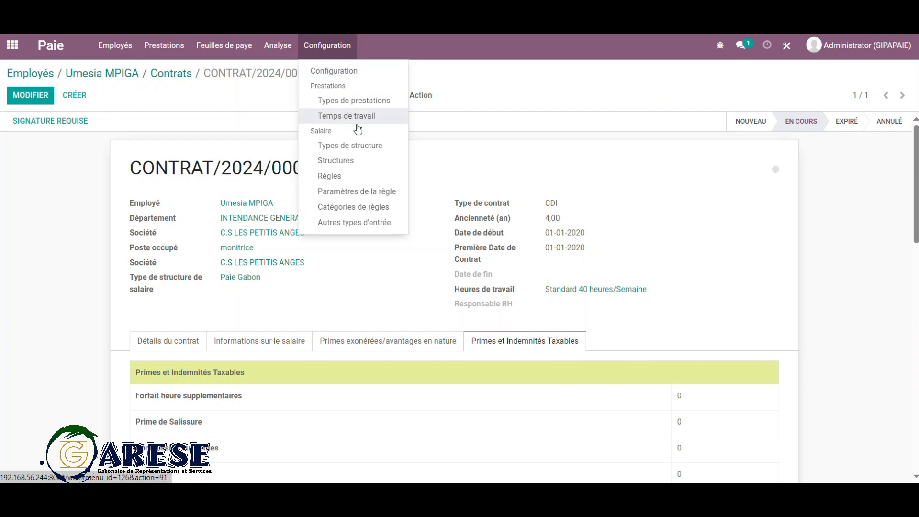
click(343, 178)
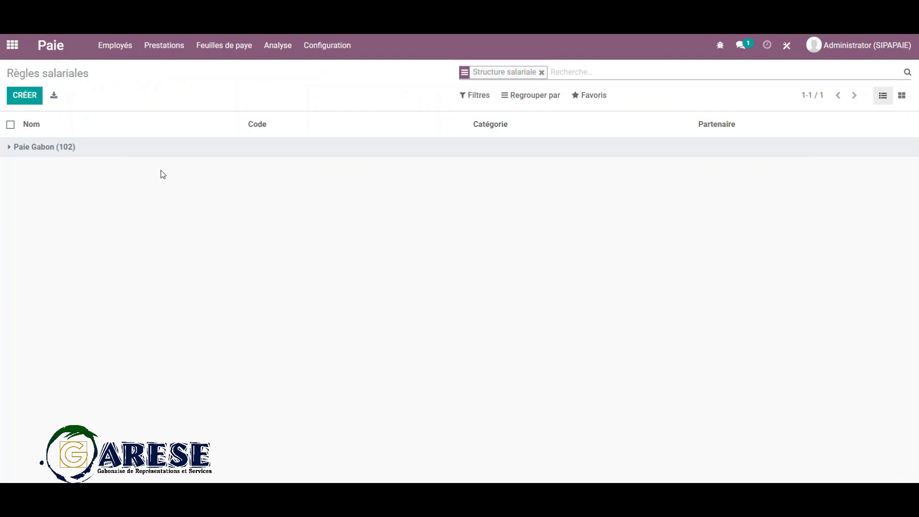
click(74, 152)
scroll(181, 214, down, 7)
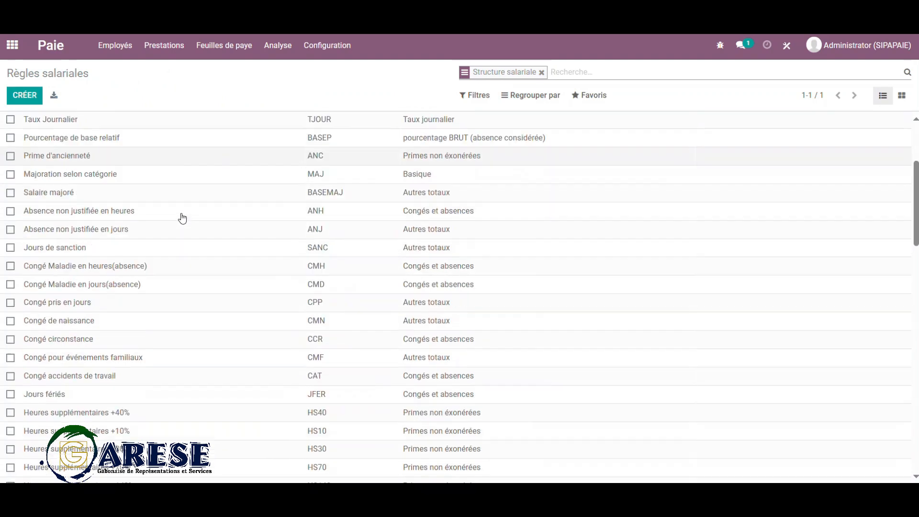
scroll(182, 218, down, 10)
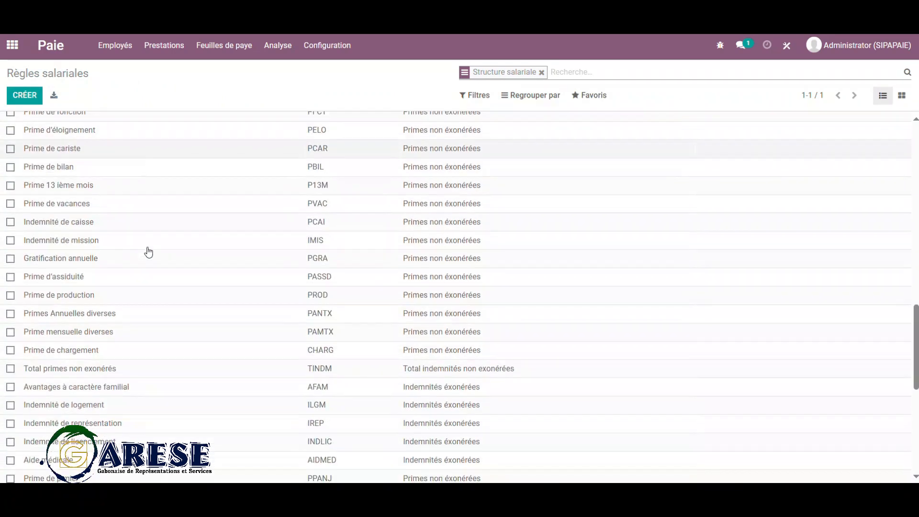
scroll(148, 252, down, 4)
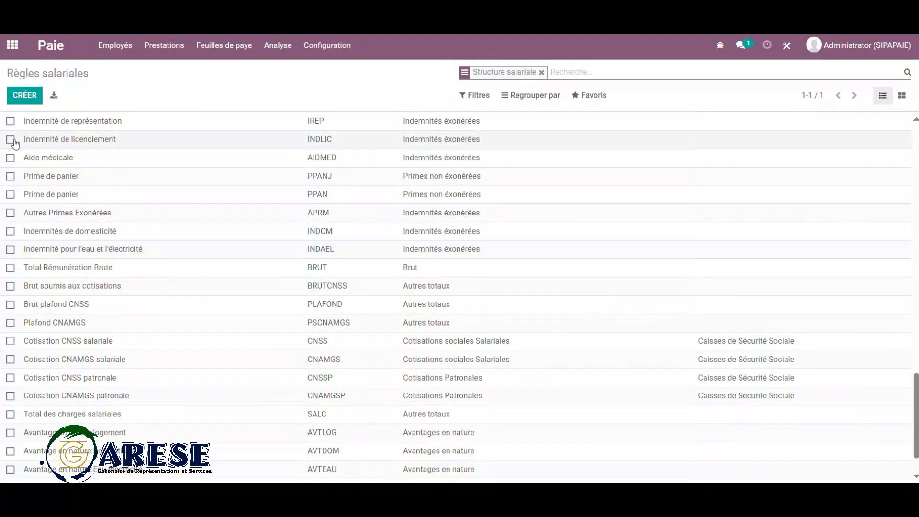
Step: View the blank form for a new salary rule, including its conditions and calculation settings, and return to the rules list without saving
click(26, 96)
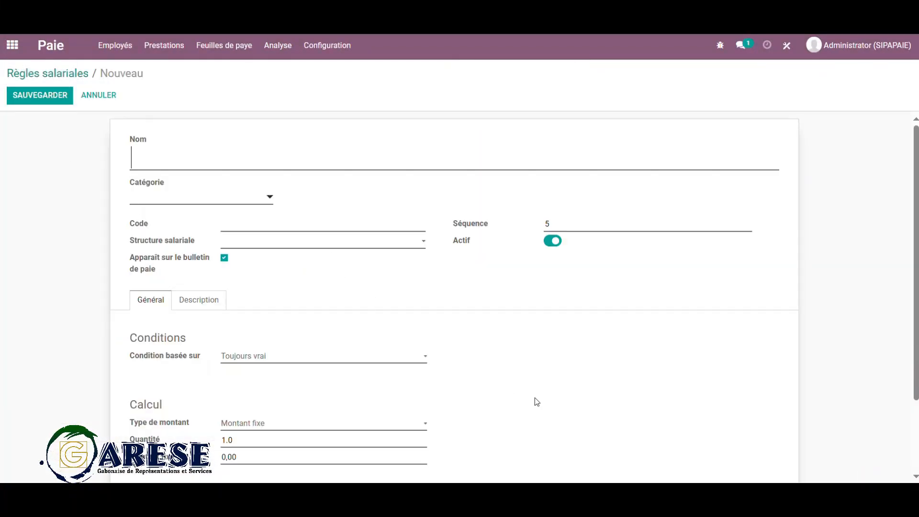
scroll(489, 385, down, 2)
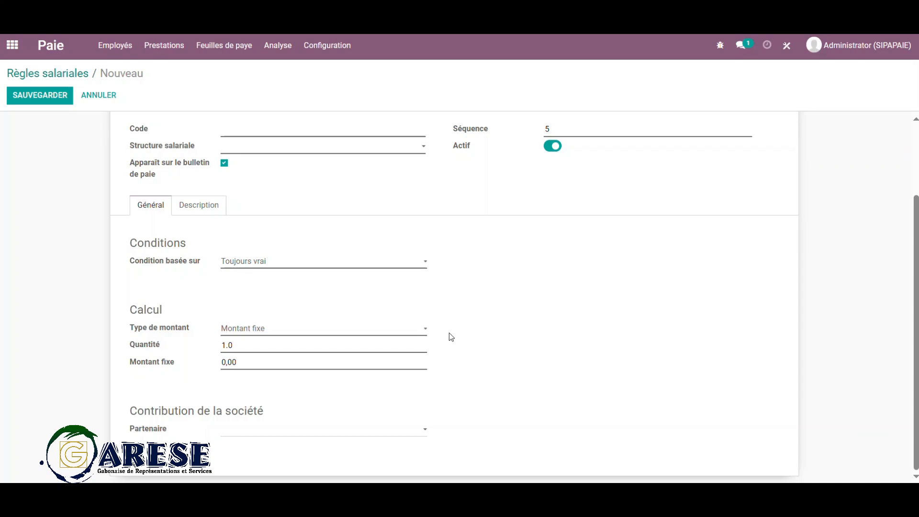
scroll(448, 333, up, 1)
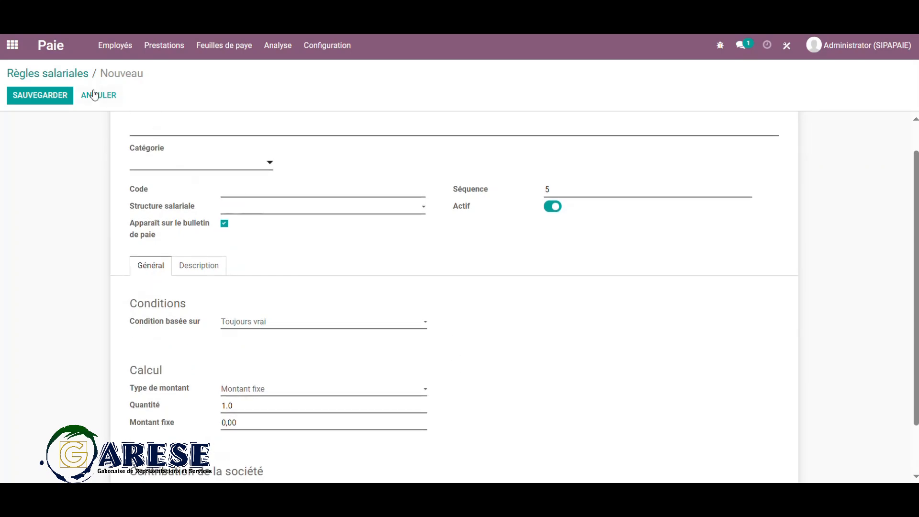
click(62, 82)
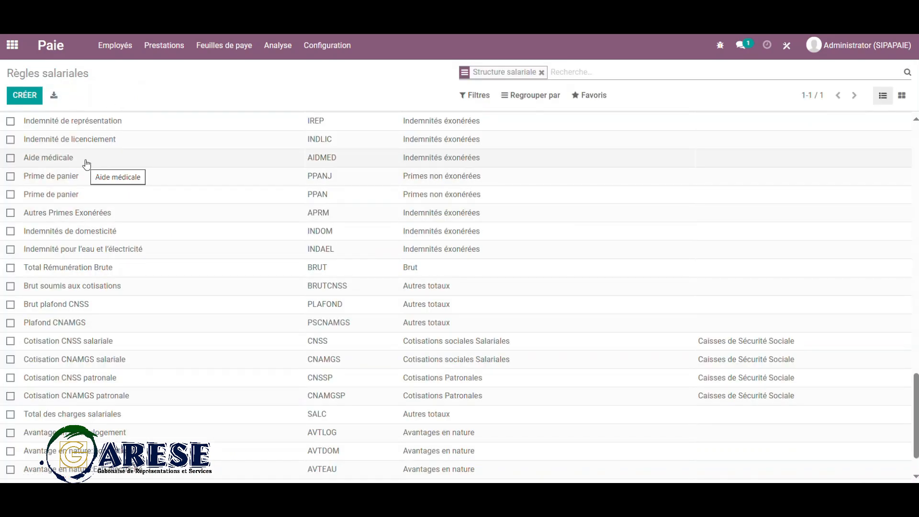
Step: Review the CNSS and CNAMGS contribution rules in the Paie Gabon group and return to the start of the list
scroll(86, 164, down, 1)
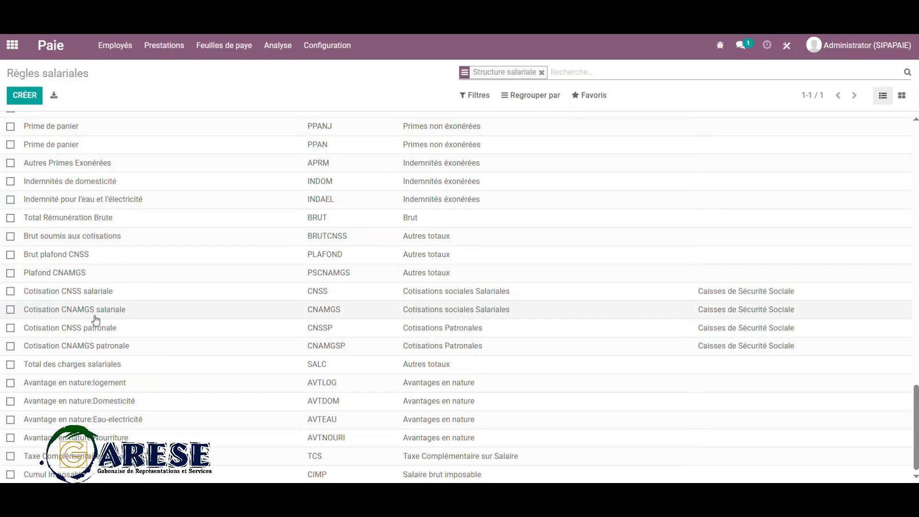
scroll(108, 300, up, 1)
scroll(107, 300, up, 15)
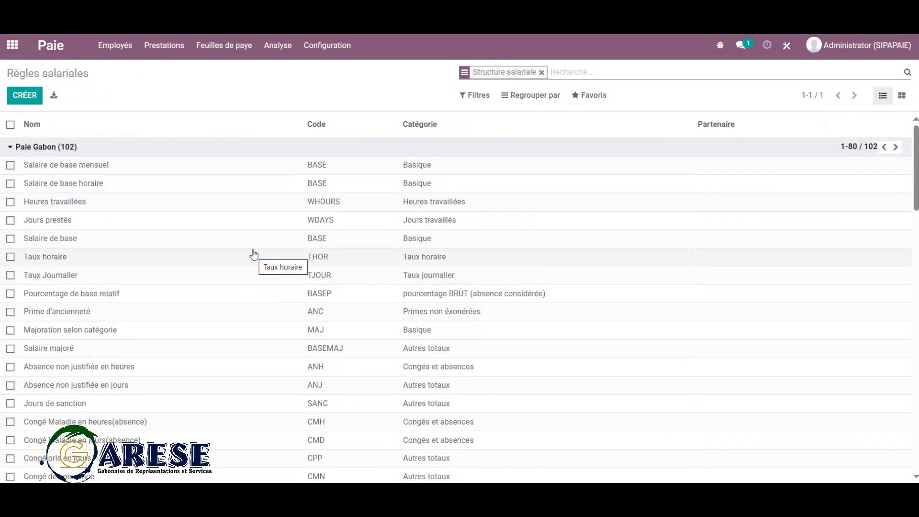
Step: Open the monitrice's employee record from the payroll Employés list and look over its details
click(127, 47)
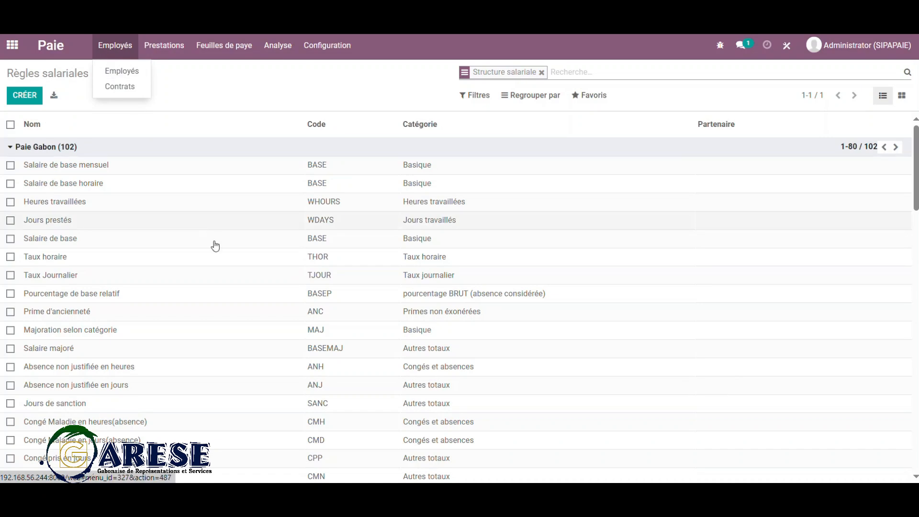
click(130, 77)
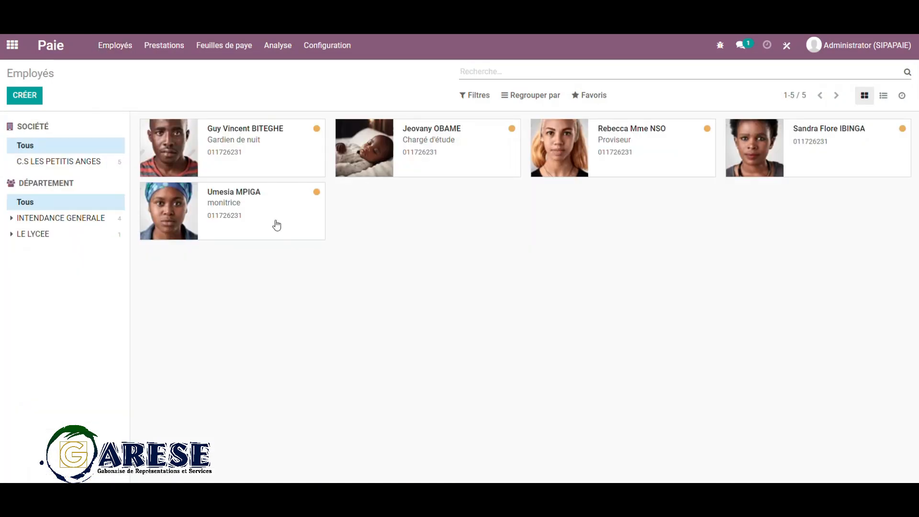
click(228, 209)
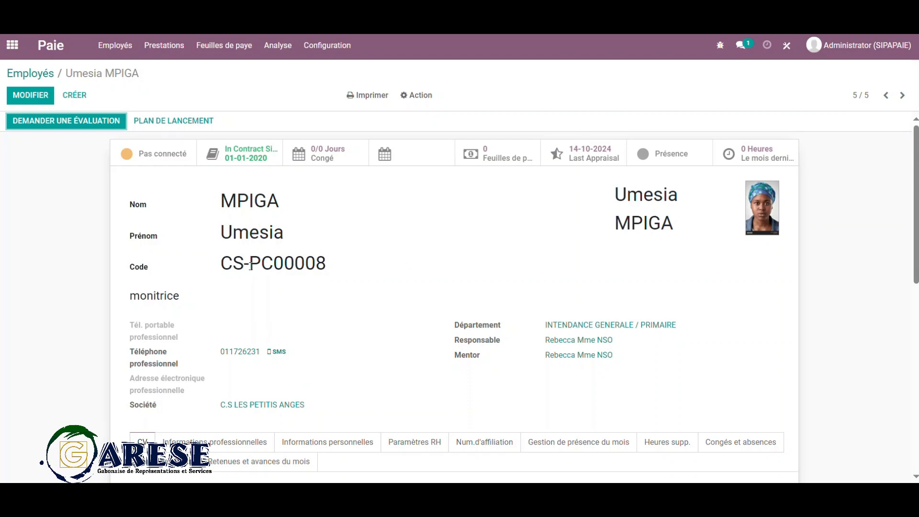
scroll(250, 265, down, 4)
scroll(248, 266, up, 4)
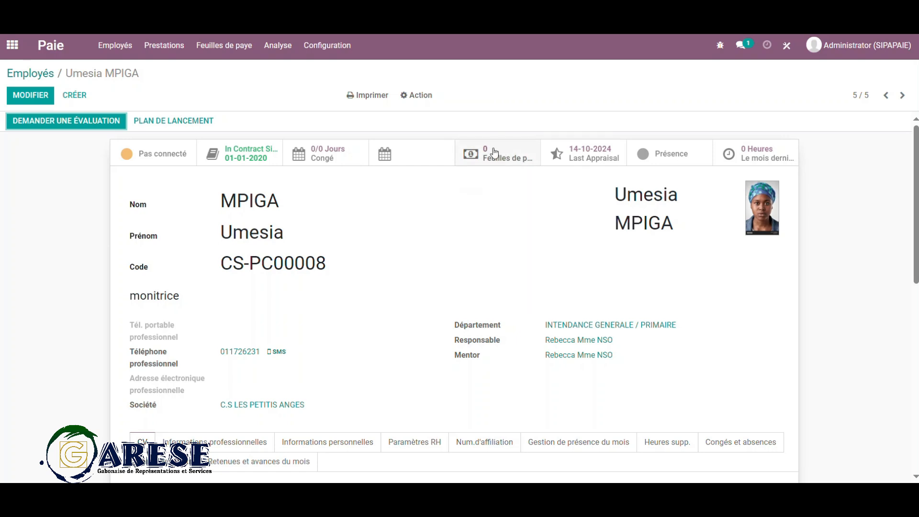
Step: Create a payslip from the monitrice's record, check its Jours travaillés and Calcul de salaire sections, and save it
click(506, 158)
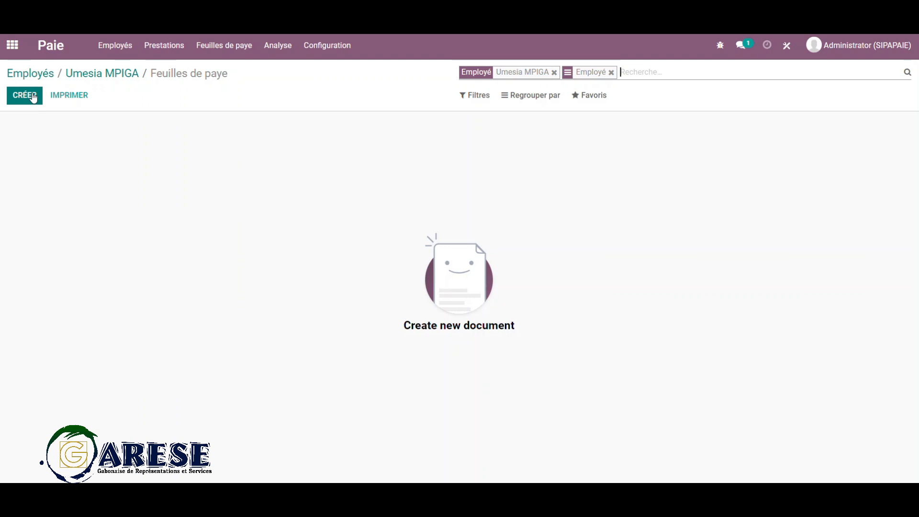
click(32, 96)
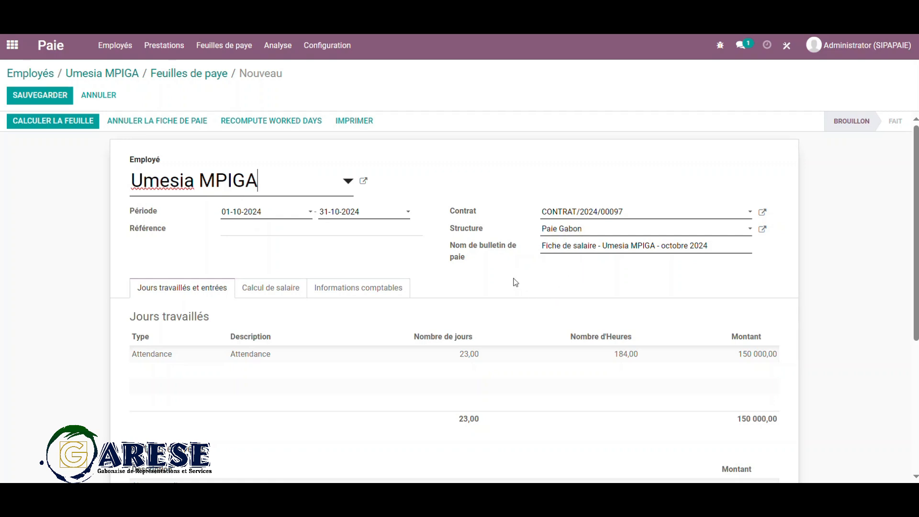
scroll(515, 282, down, 1)
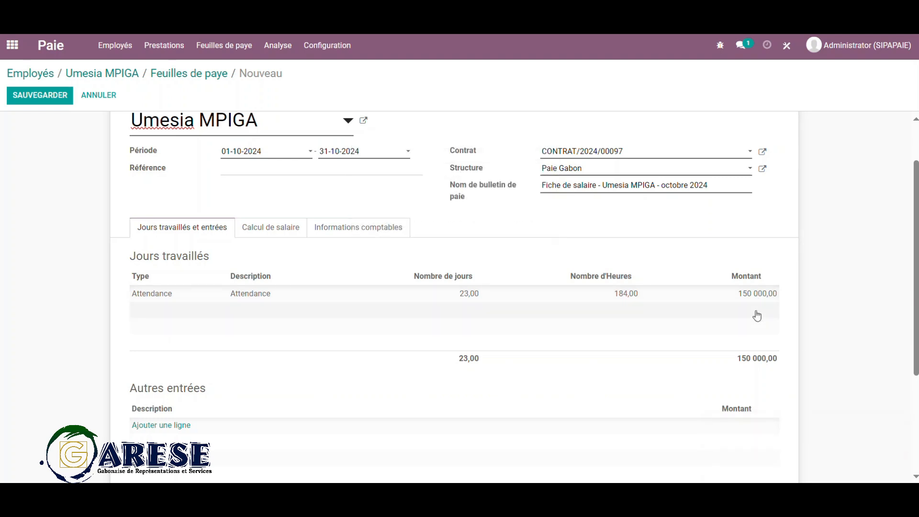
click(272, 231)
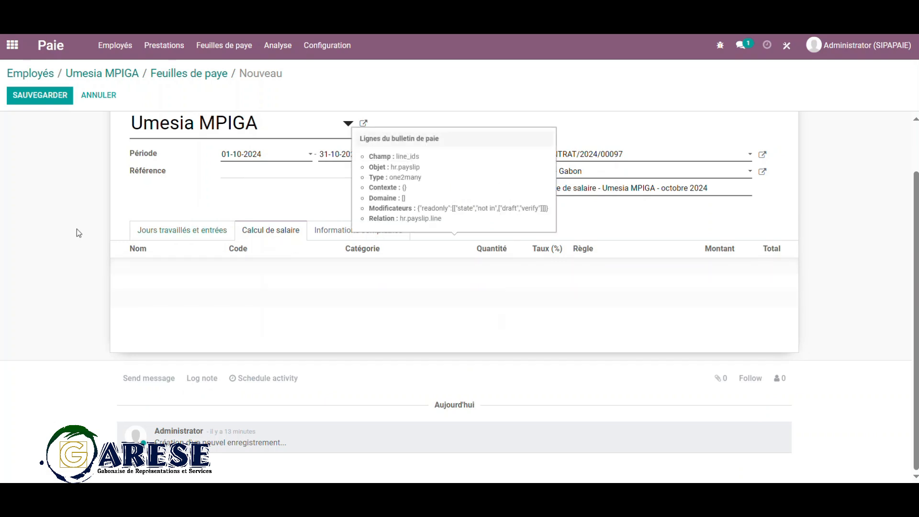
click(42, 97)
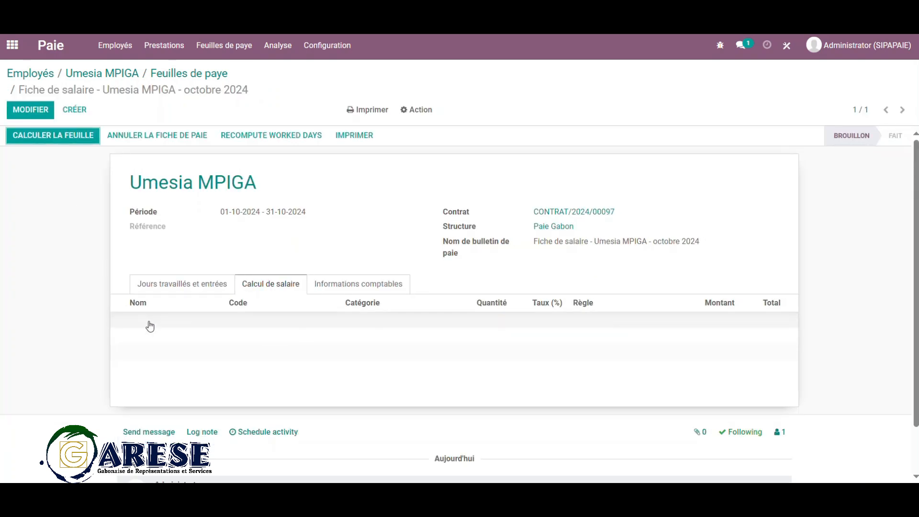
Step: Calculate the monitrice's October 2024 payslip and review the resulting salary lines
click(67, 139)
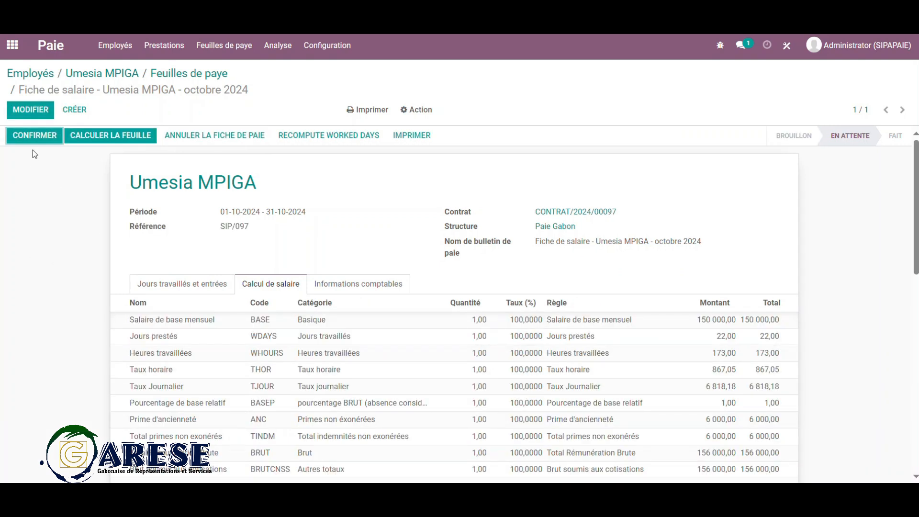
scroll(264, 319, down, 3)
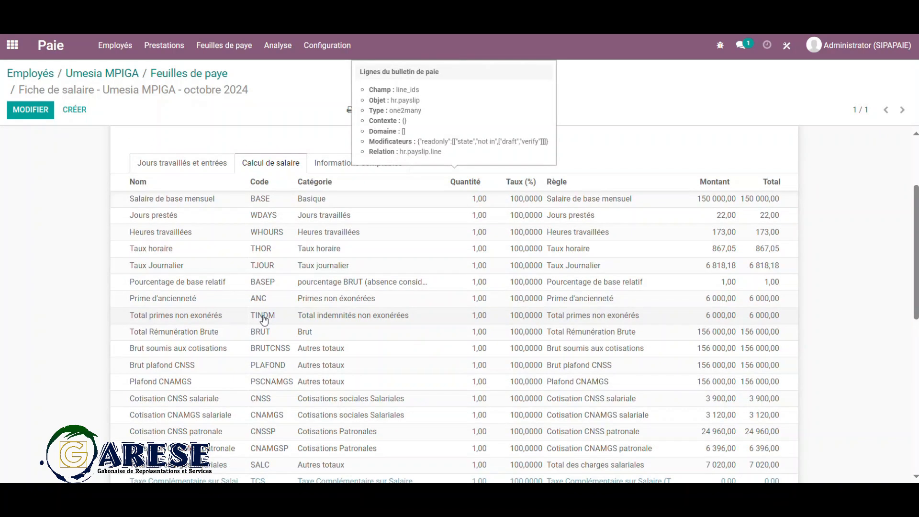
Step: Look through the payslip's salary calculation lines down to the total company cost, and return to the payslip header
scroll(263, 320, down, 8)
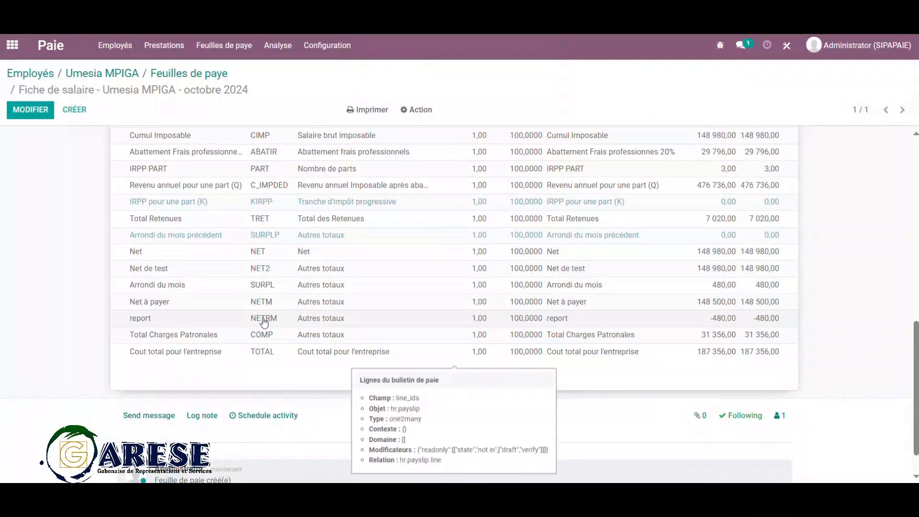
scroll(261, 353, up, 4)
scroll(259, 354, down, 4)
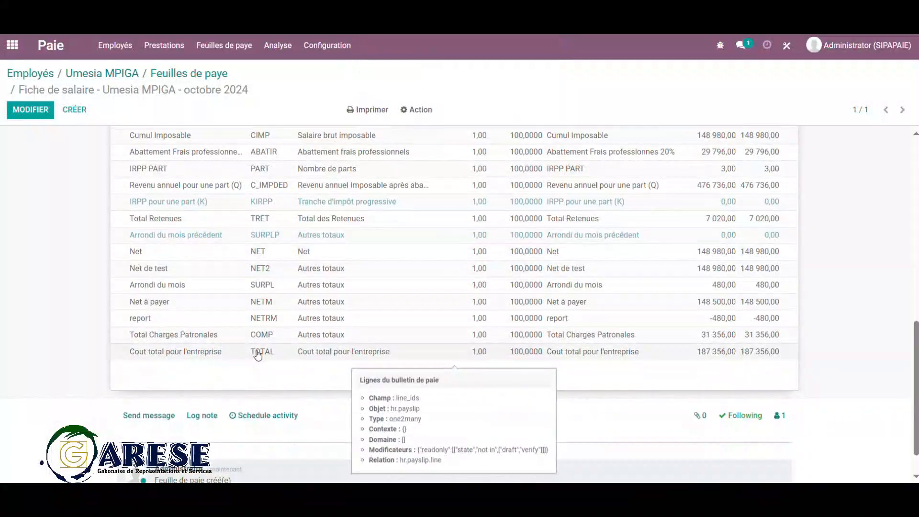
scroll(258, 354, up, 10)
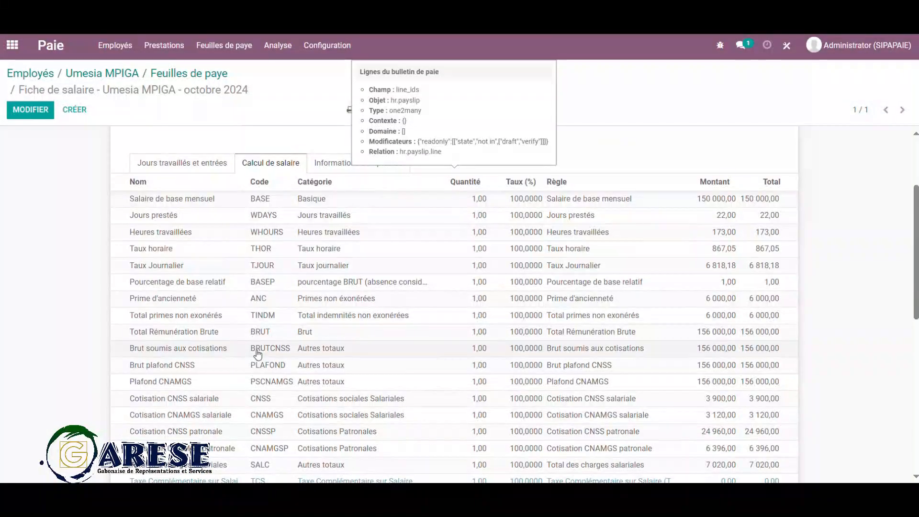
scroll(352, 311, up, 1)
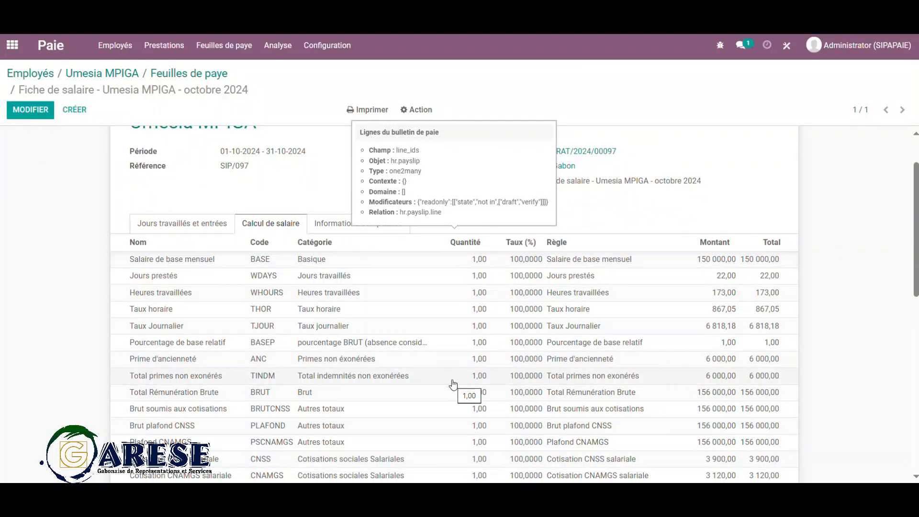
scroll(685, 335, up, 1)
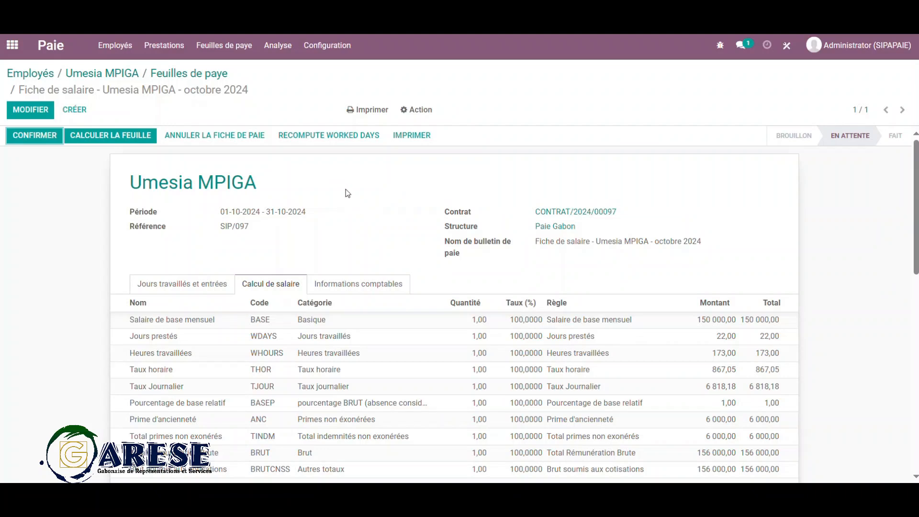
Step: Open the visual preview of the payslip and check its period, reference, employee identity, and CNSS and CNAMGS number fields
click(368, 111)
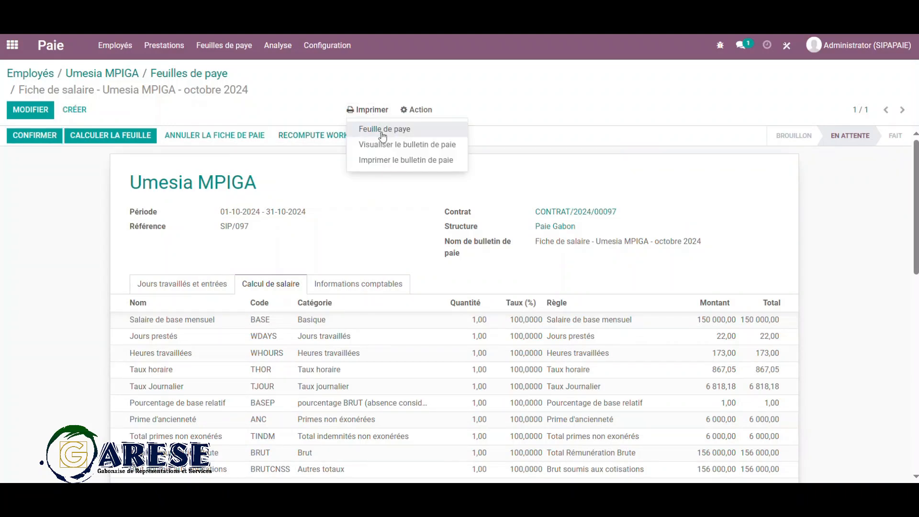
click(436, 146)
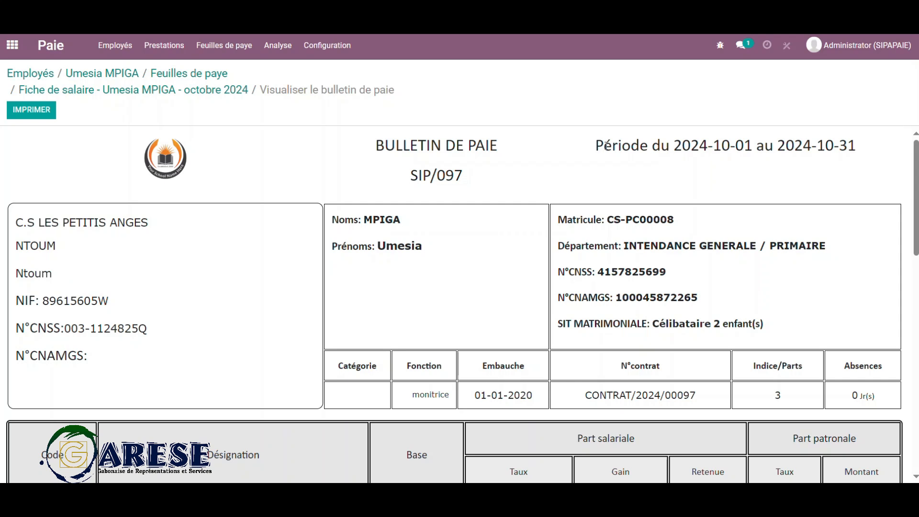
drag(597, 145, 857, 146)
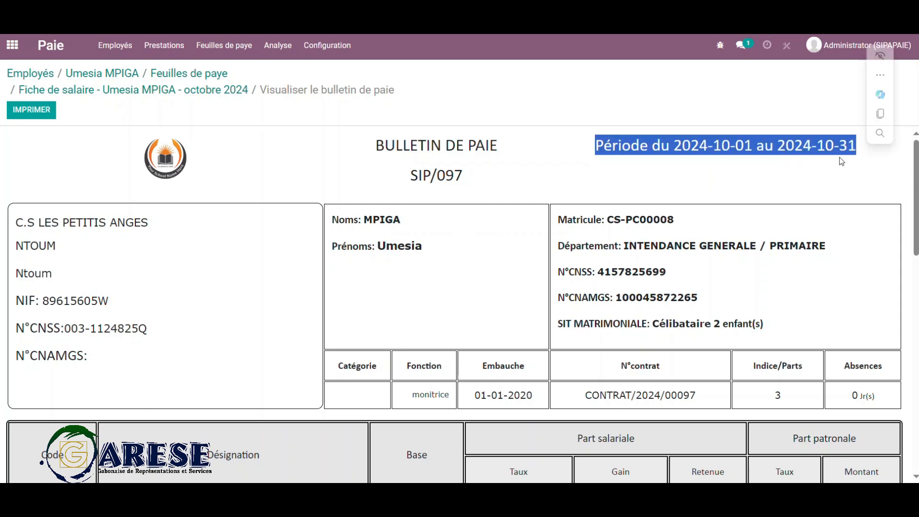
drag(463, 176, 408, 177)
drag(402, 219, 363, 219)
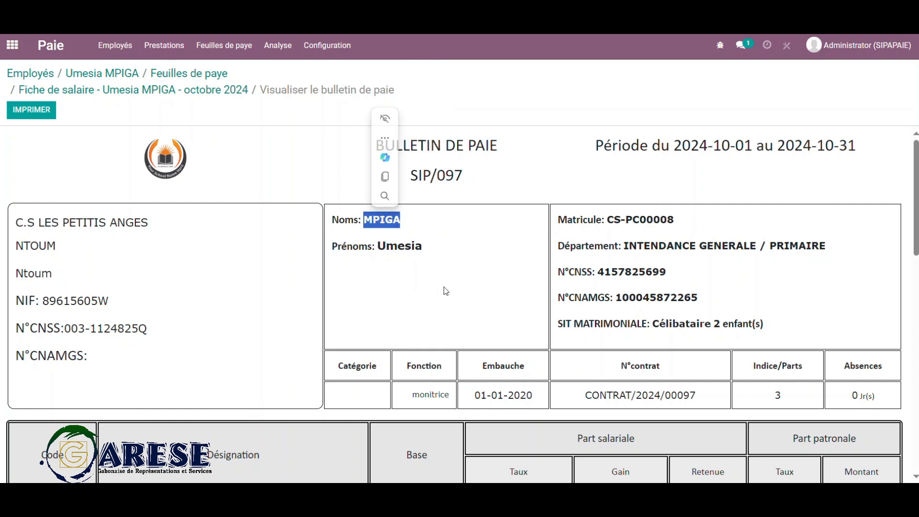
drag(692, 224, 606, 220)
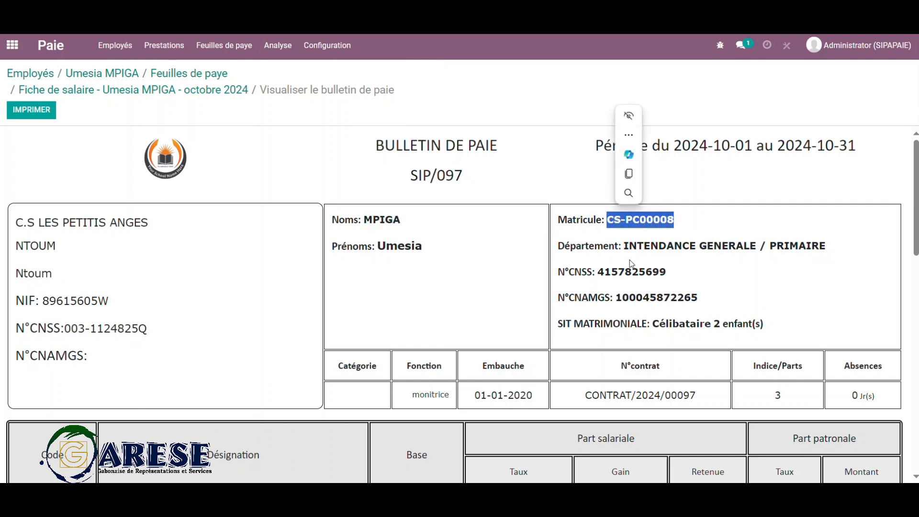
drag(670, 270, 613, 272)
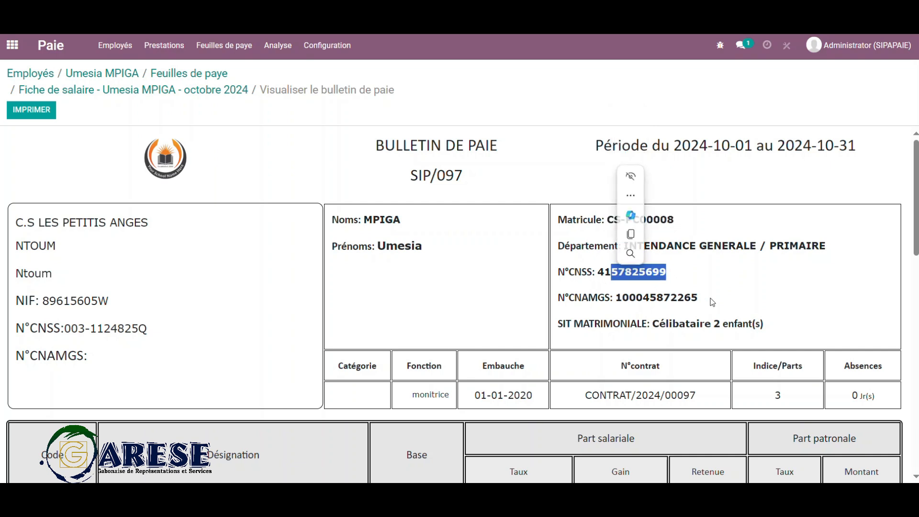
drag(709, 300, 622, 299)
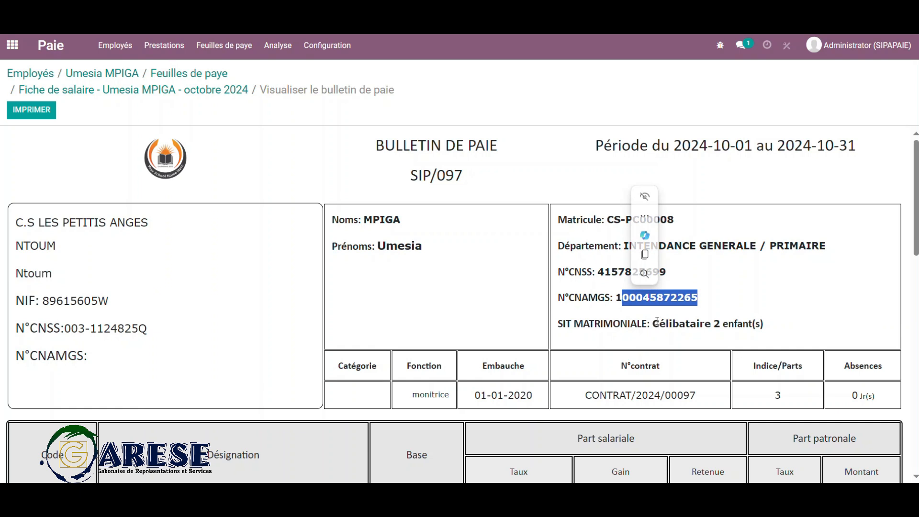
Step: Examine the previewed payslip's contract details, monthly base salary, hours worked and seniority bonus lines
scroll(656, 321, down, 1)
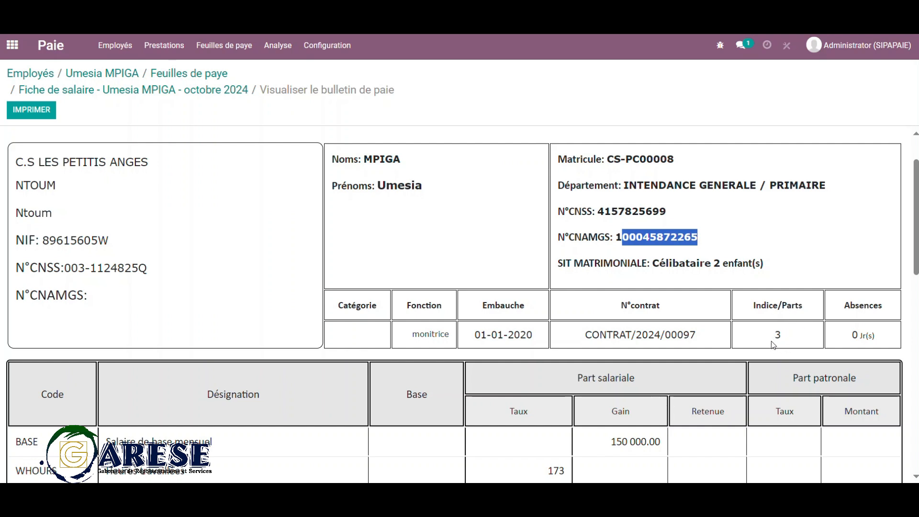
scroll(773, 345, down, 1)
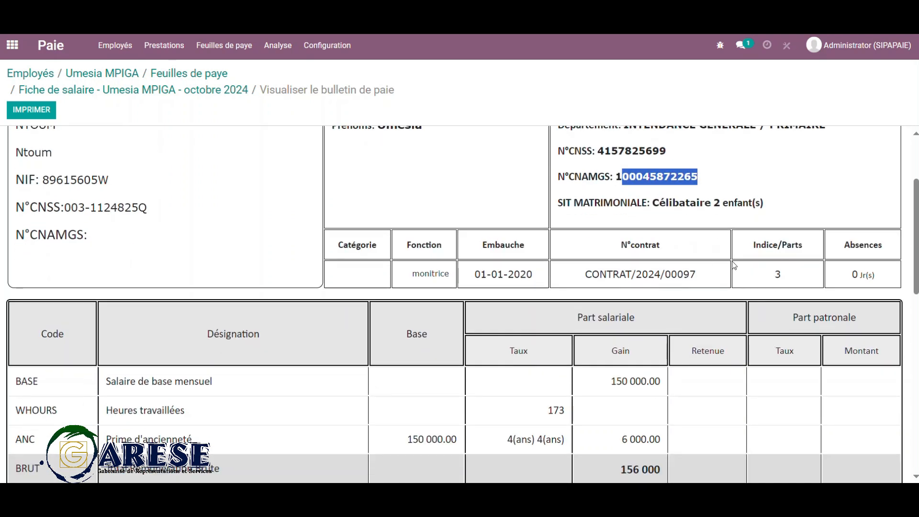
scroll(733, 262, down, 1)
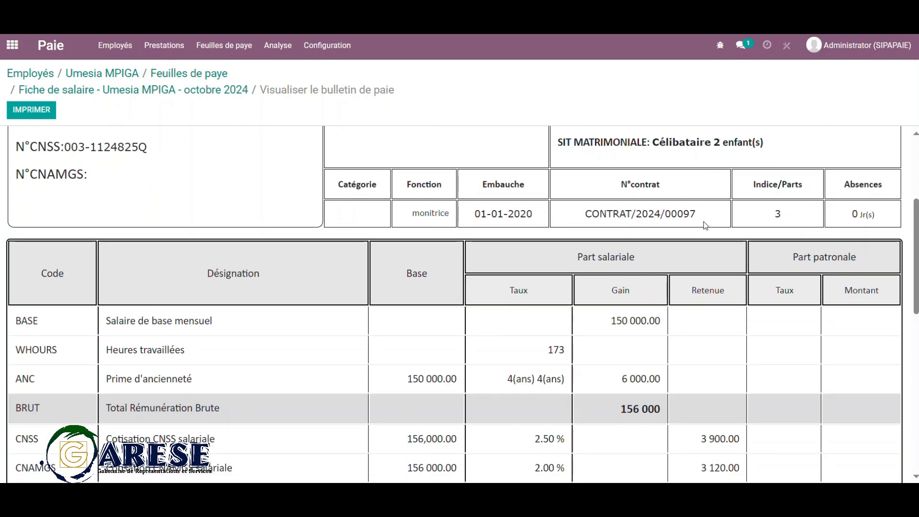
drag(607, 329, 658, 325)
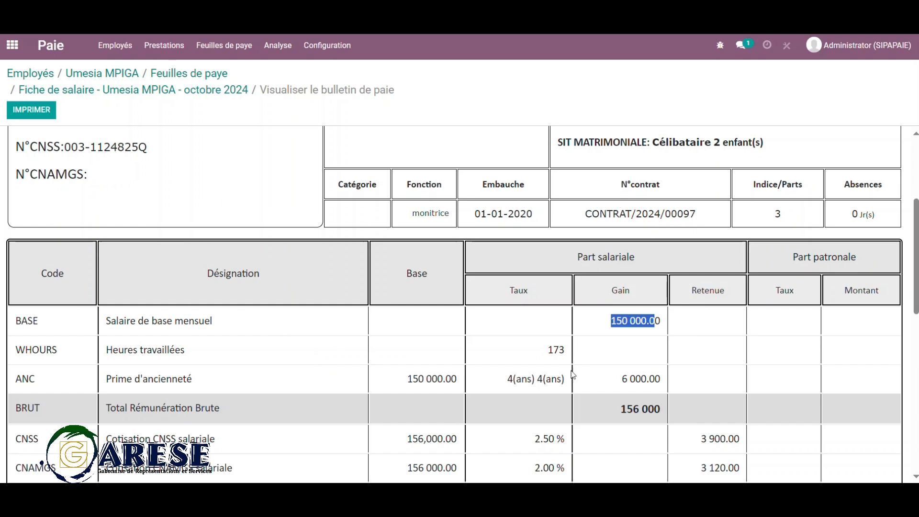
scroll(573, 375, down, 2)
drag(506, 261, 566, 262)
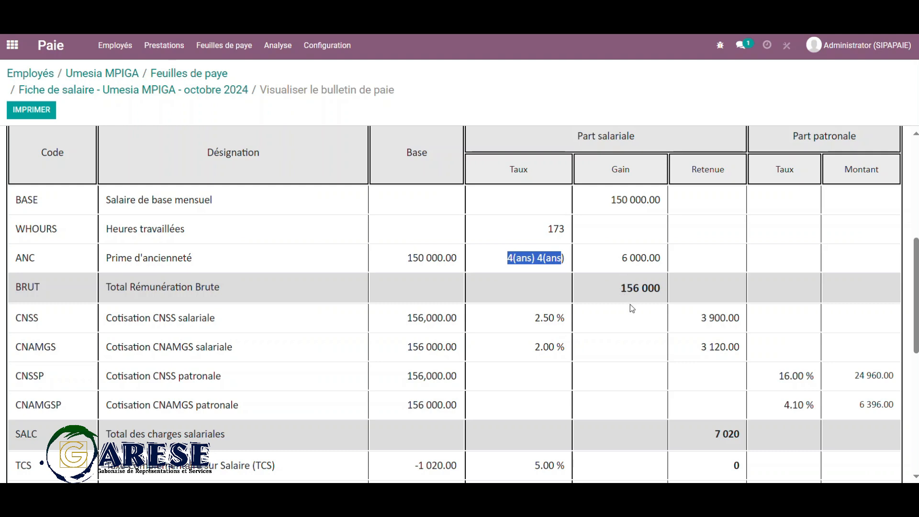
scroll(632, 309, down, 1)
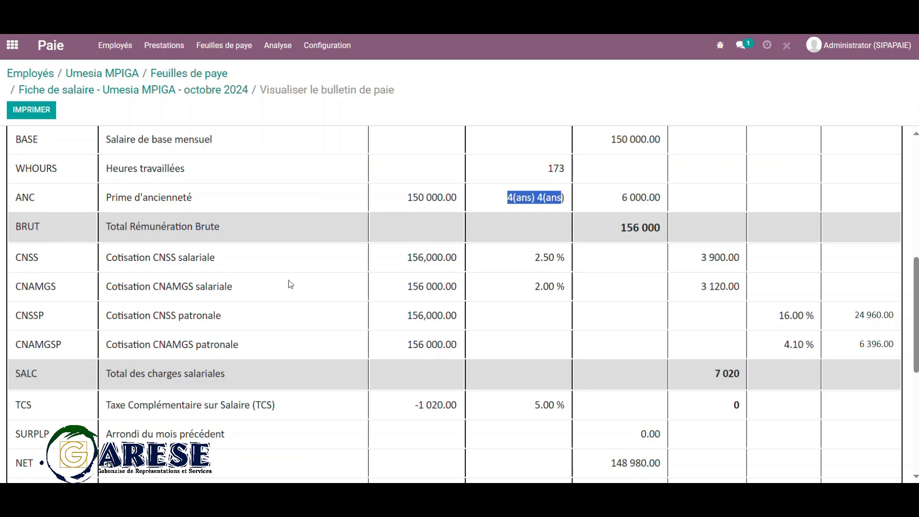
Step: Compare the CNSS and CNAMGS contributions under Part salariale and Part patronale in the payslip preview
scroll(712, 318, up, 4)
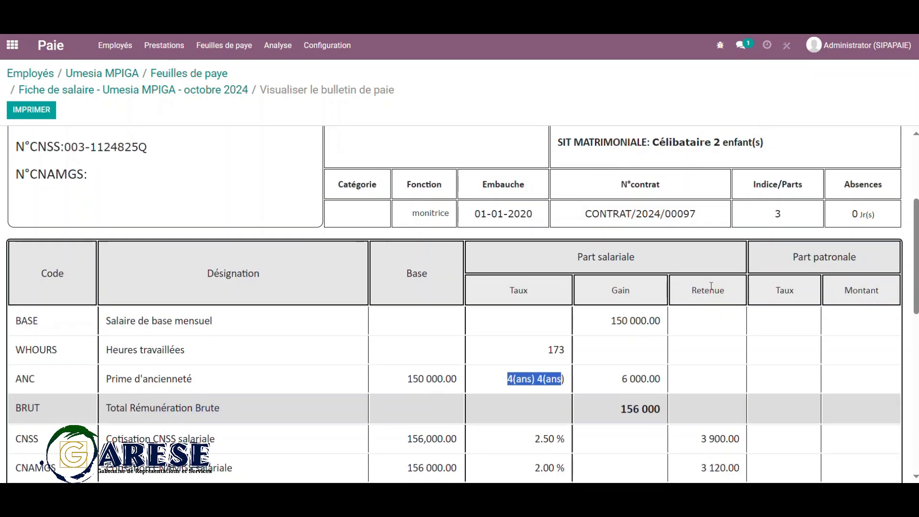
drag(574, 258, 639, 259)
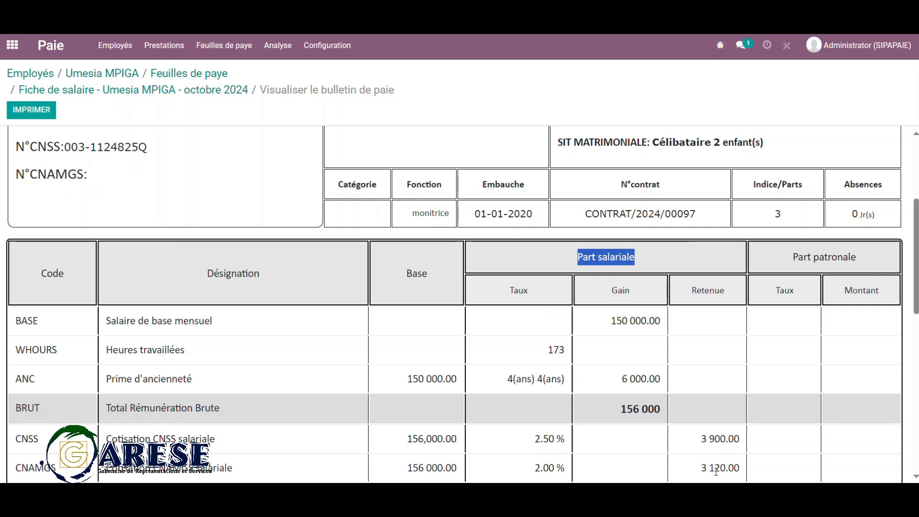
scroll(749, 402, down, 3)
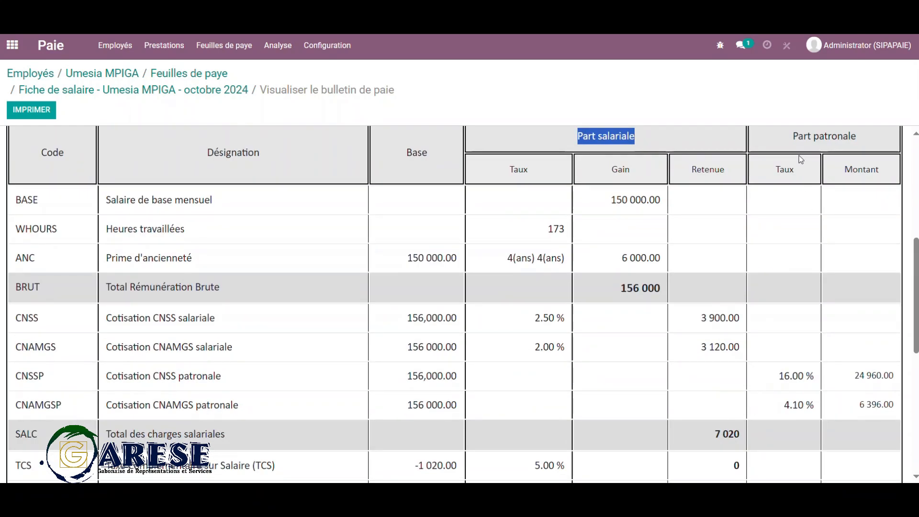
drag(855, 376, 899, 395)
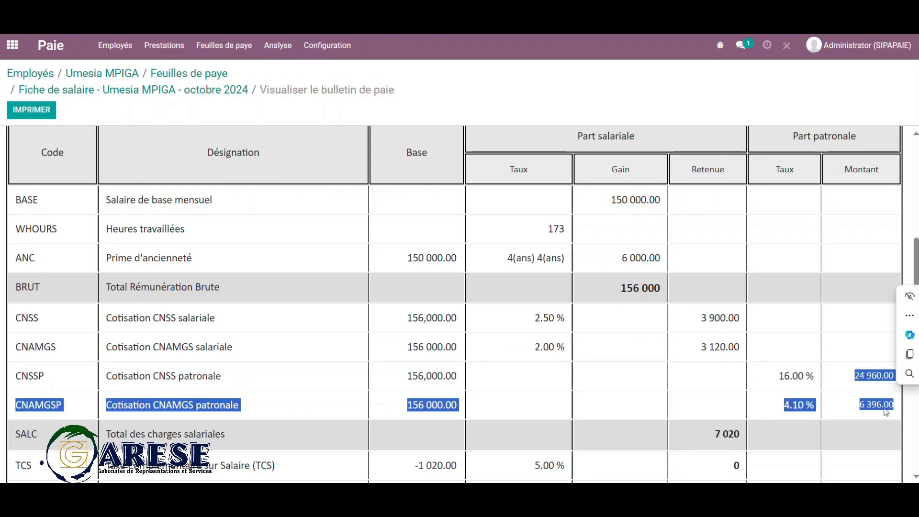
click(857, 376)
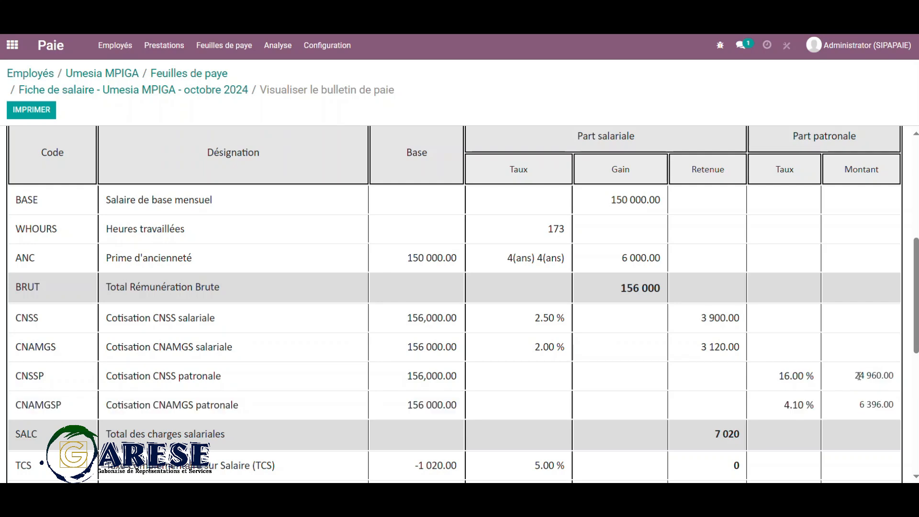
scroll(859, 376, down, 1)
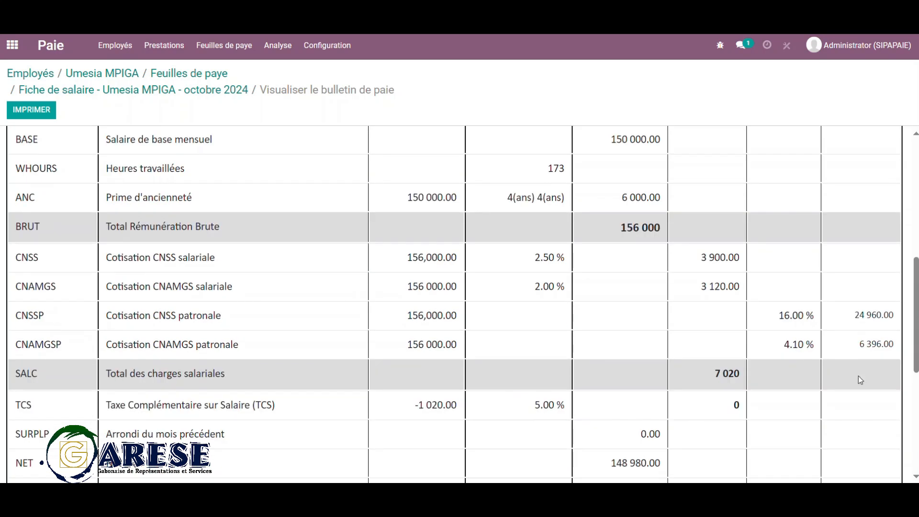
Step: Examine the total employee charges, TCS, net salary, monthly rounding and Net à payer lines of the payslip
scroll(858, 375, down, 1)
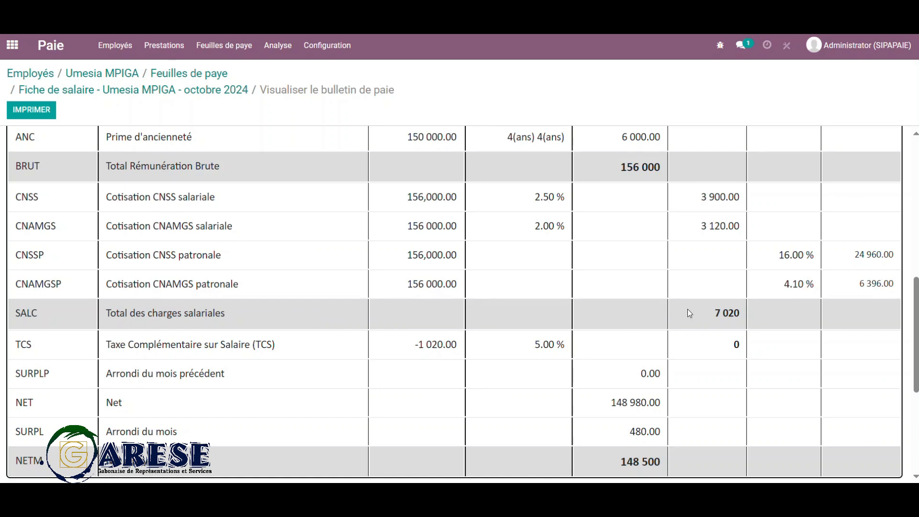
scroll(688, 313, down, 1)
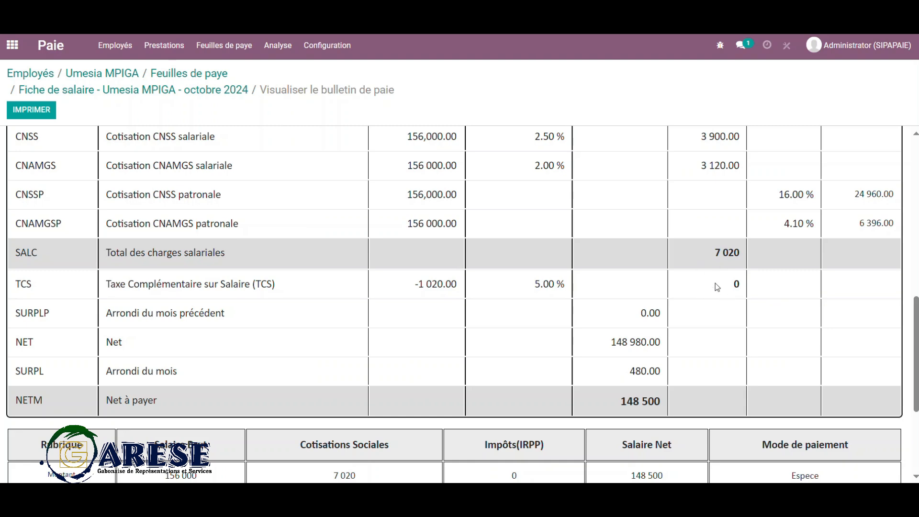
scroll(686, 329, down, 3)
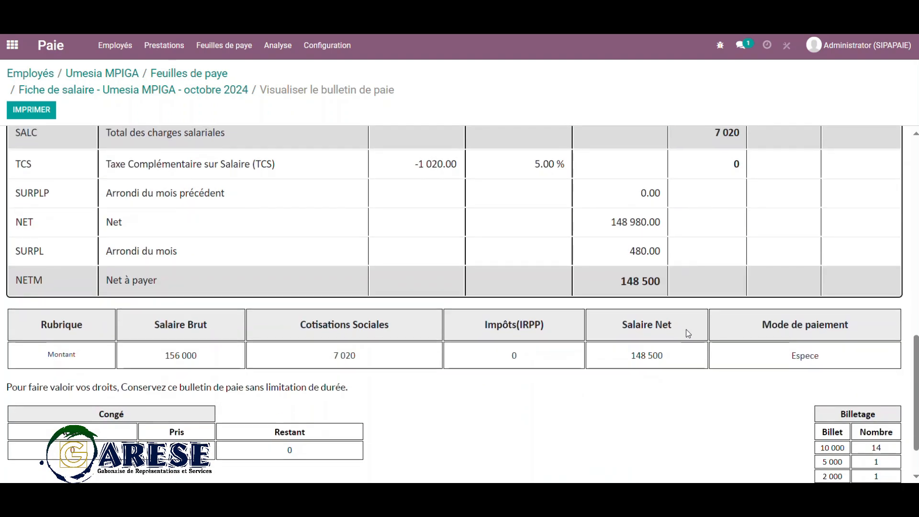
scroll(686, 330, up, 3)
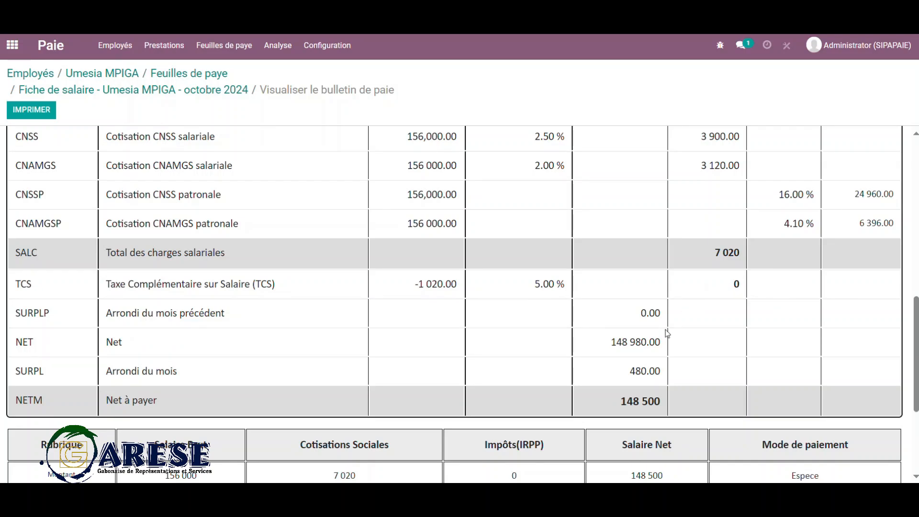
scroll(668, 341, down, 1)
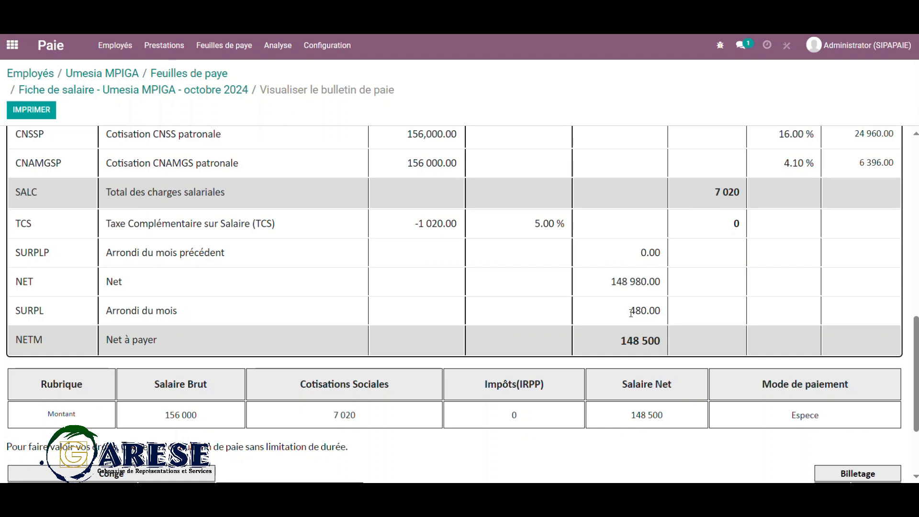
drag(631, 313, 661, 322)
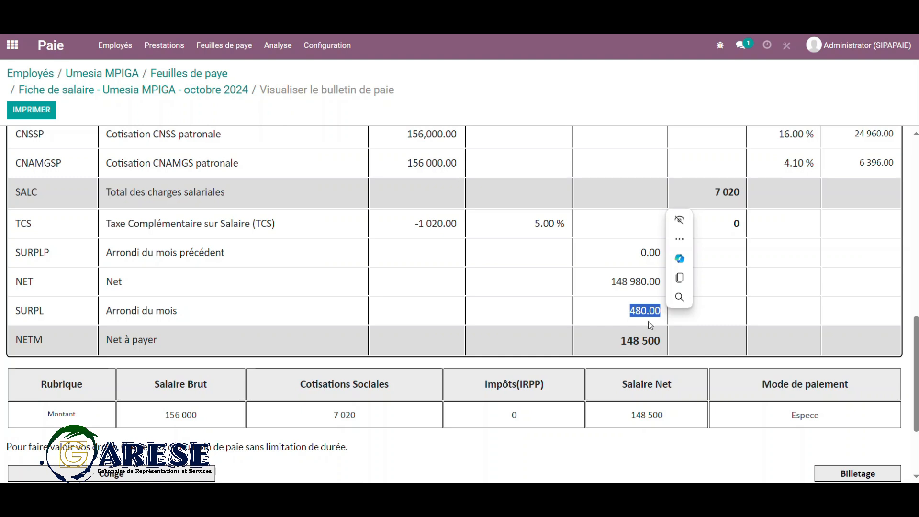
scroll(650, 325, down, 1)
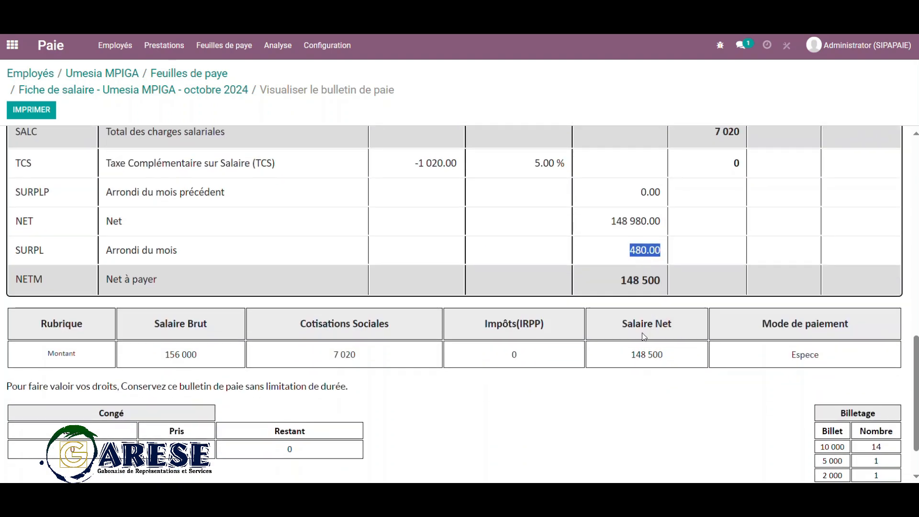
drag(619, 281, 665, 288)
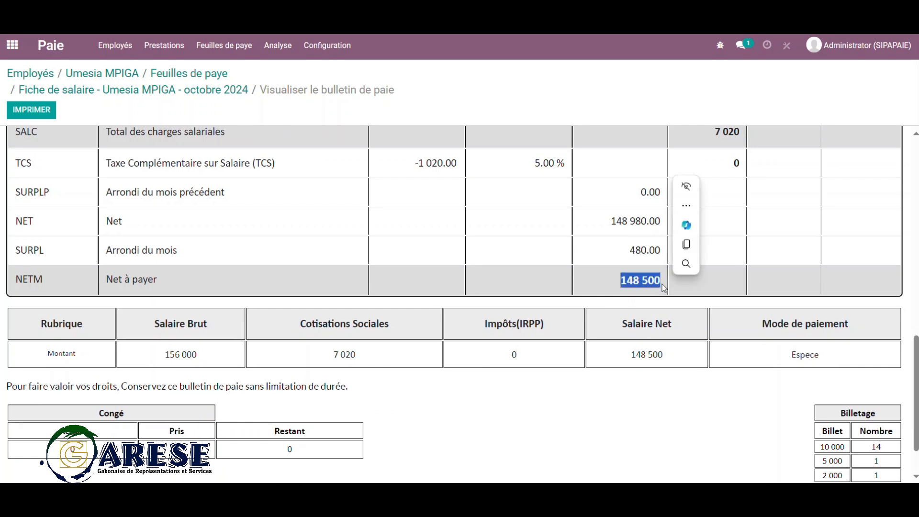
Step: Check the payslip's salary summary, Congé and Billetage tables, and return to the start of the preview
scroll(672, 297, down, 1)
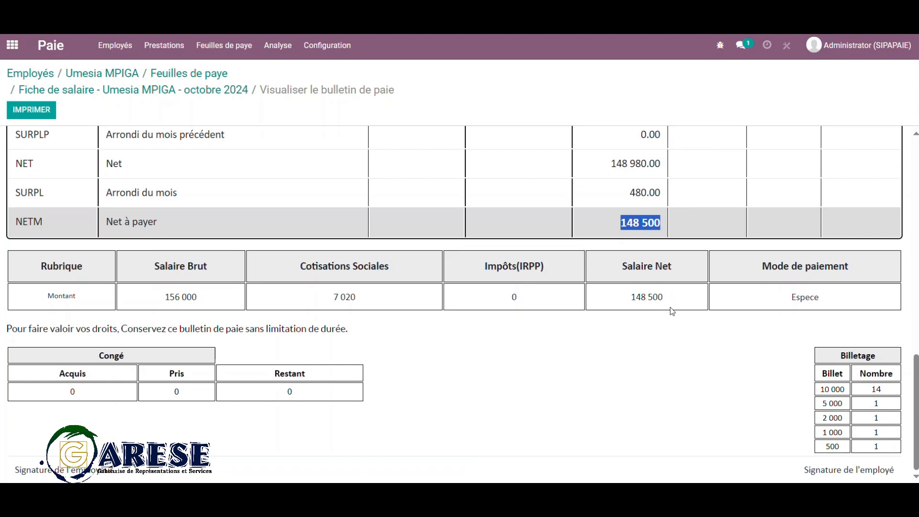
drag(883, 391, 872, 447)
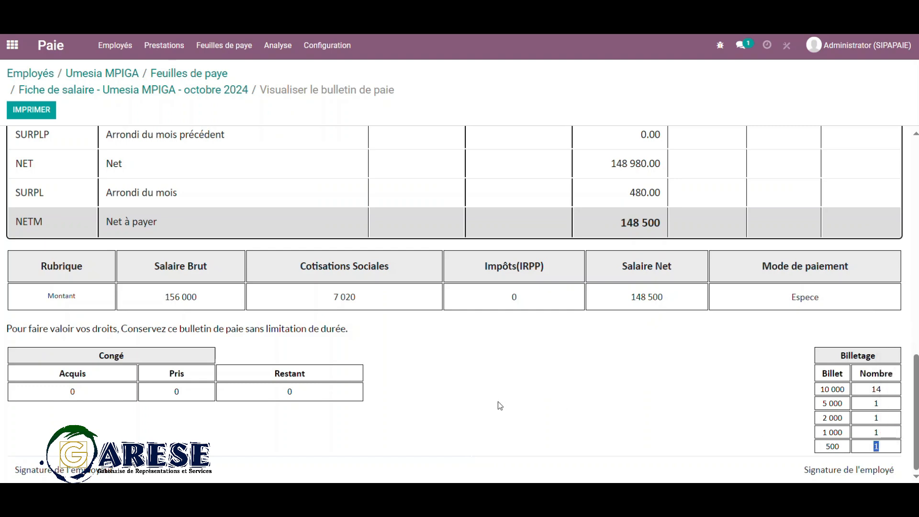
scroll(498, 423, up, 10)
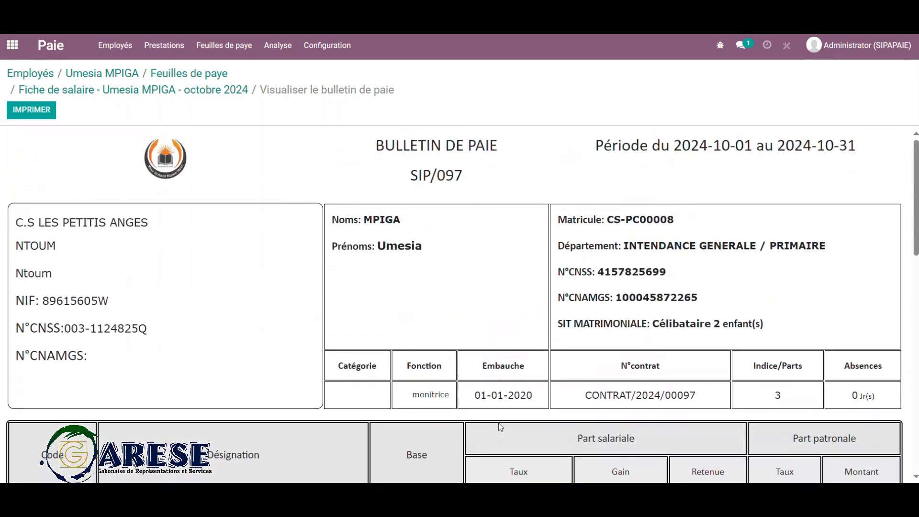
Step: Print the monitrice's October 2024 payslip to a PDF and open the downloaded file
click(31, 111)
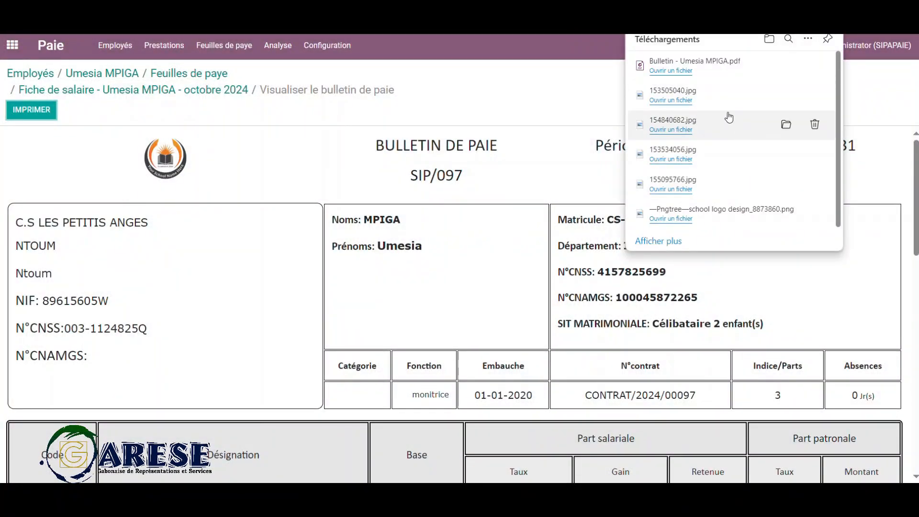
click(671, 72)
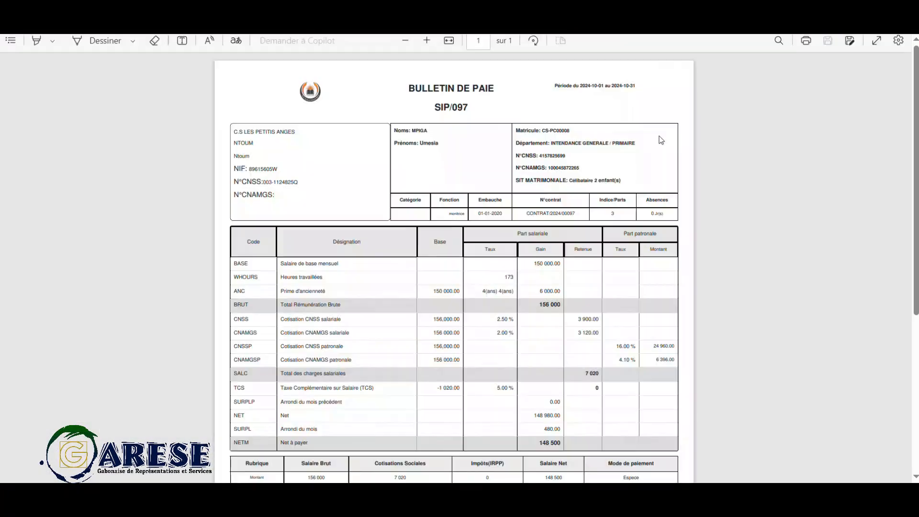
Step: Review the whole PDF payslip, from its header and salary lines to the Congé and Billetage tables and signature areas
scroll(546, 205, down, 5)
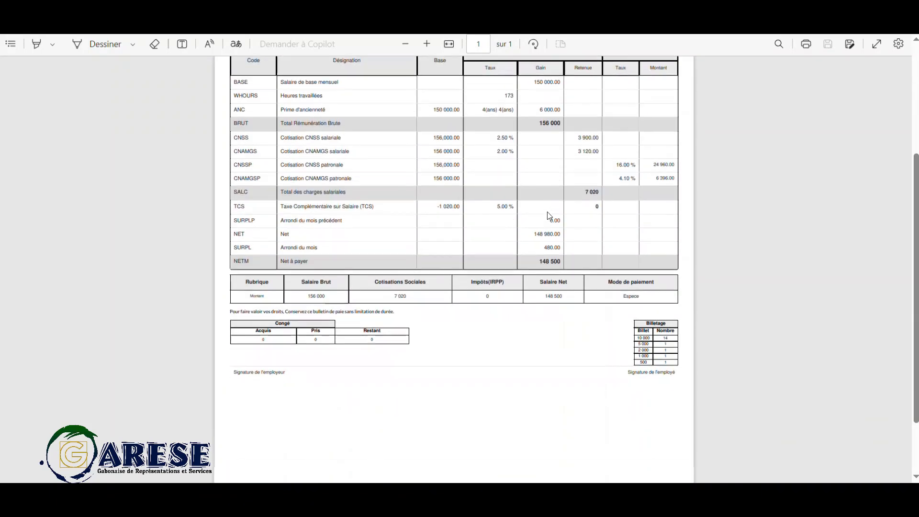
scroll(547, 211, down, 1)
scroll(548, 217, up, 4)
scroll(548, 220, up, 2)
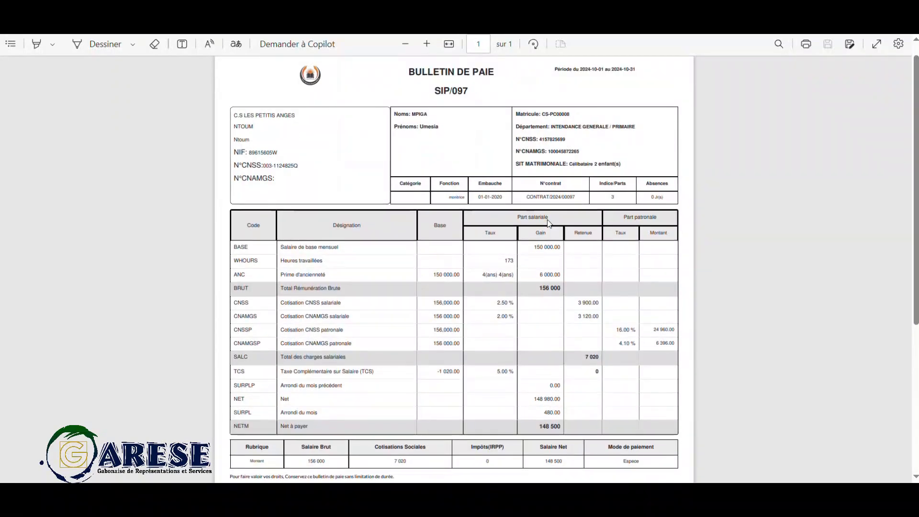
scroll(548, 220, down, 3)
scroll(548, 219, up, 3)
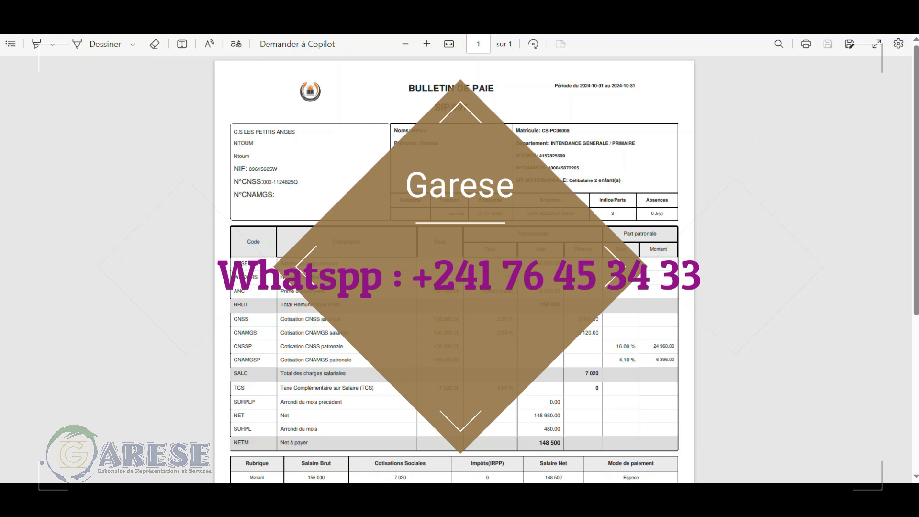
right_click(547, 218)
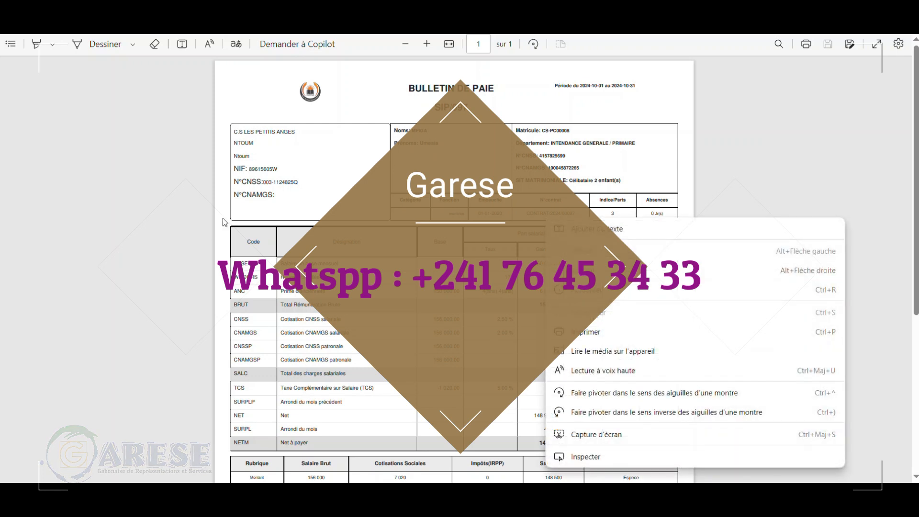